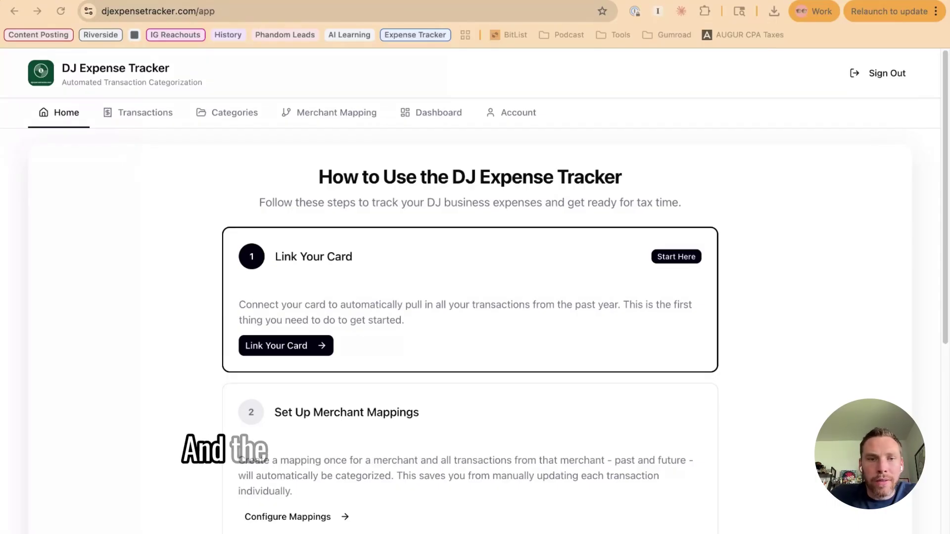
Link the Gemini Credit Card account through Plaid, completing the reCAPTCHA check and confirming the account selection.
left_click(277, 345)
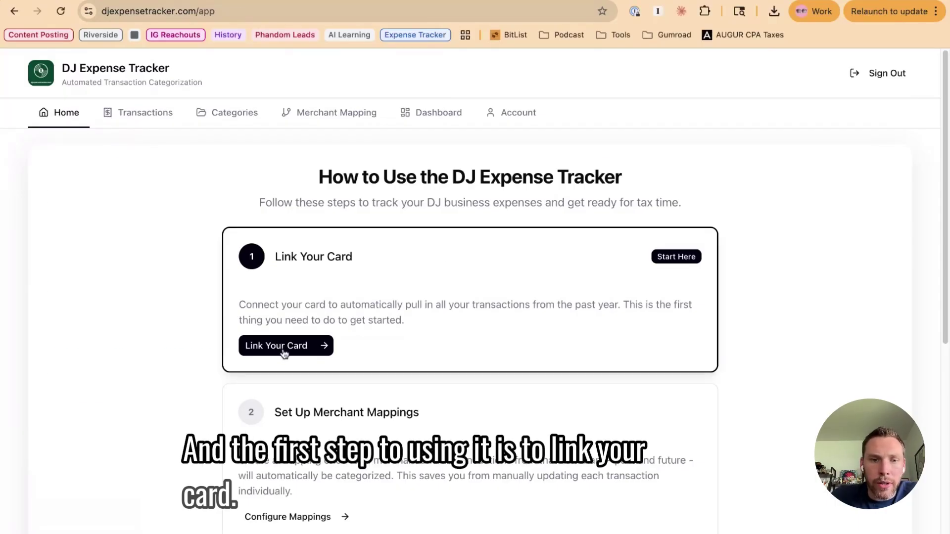
left_click(279, 345)
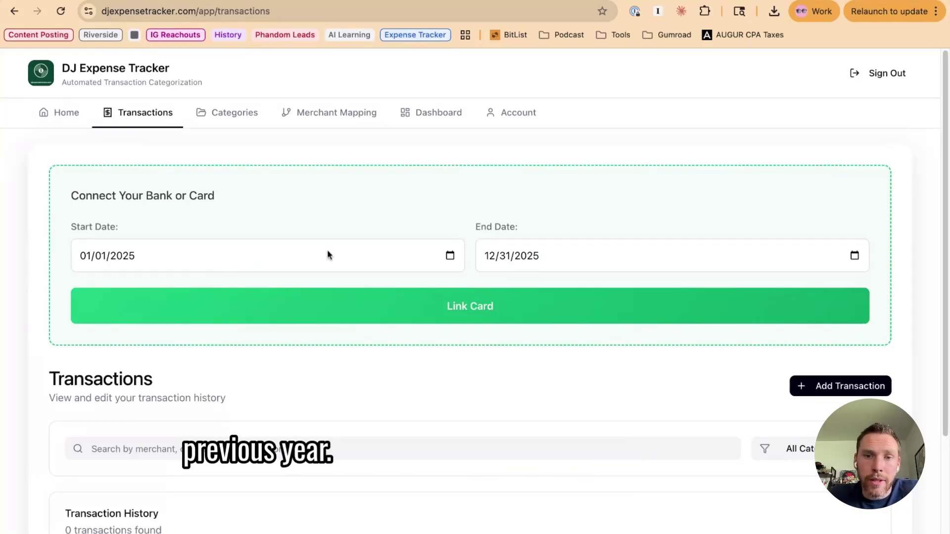
left_click(335, 312)
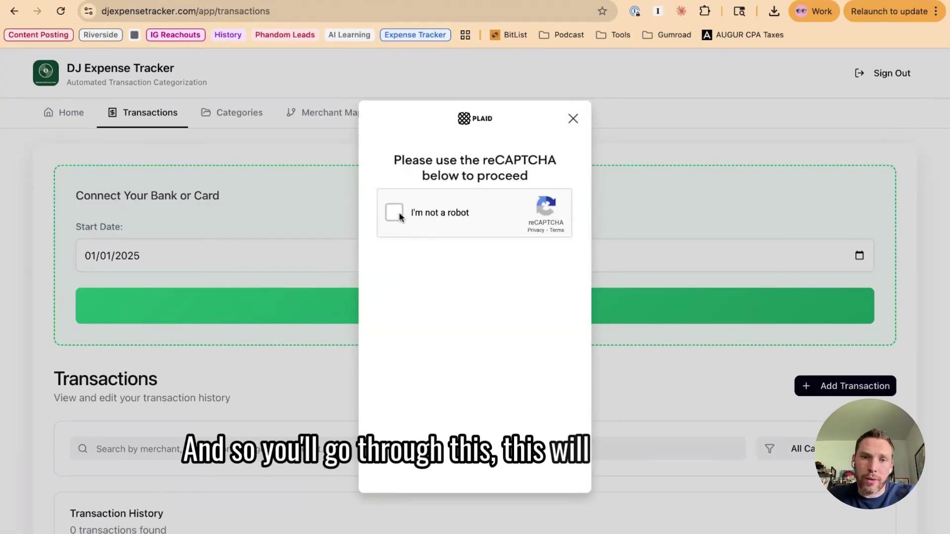
left_click(394, 217)
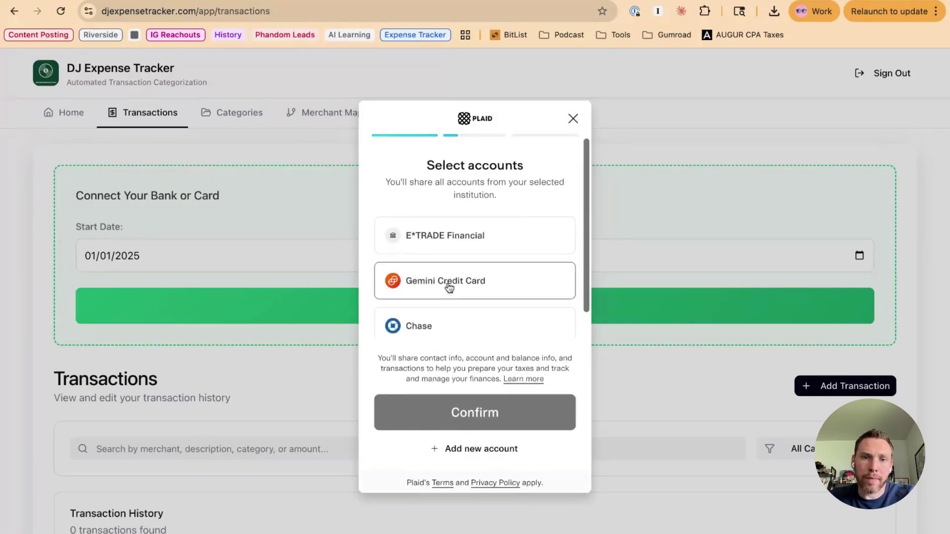
left_click(449, 284)
left_click(472, 414)
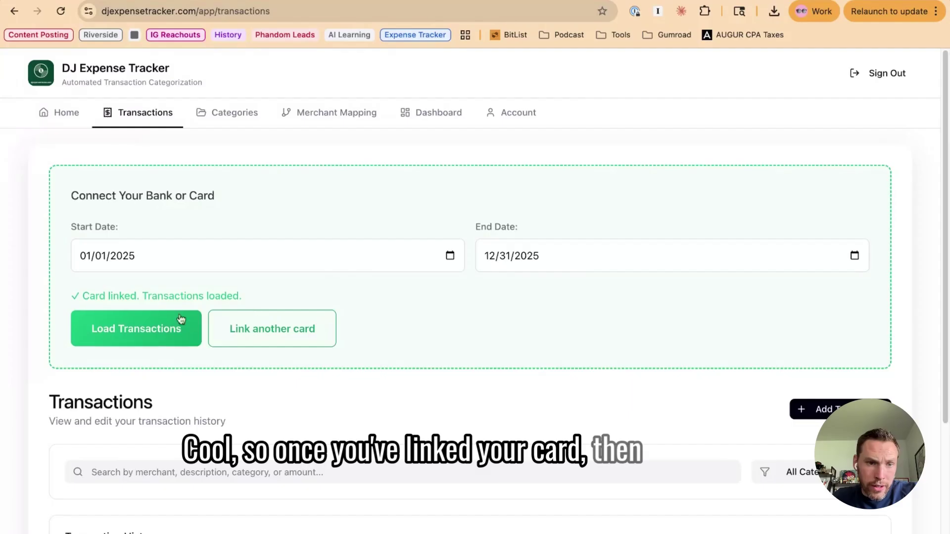
Load the linked card's transactions and look over the imported transaction history and its categories.
left_click(123, 329)
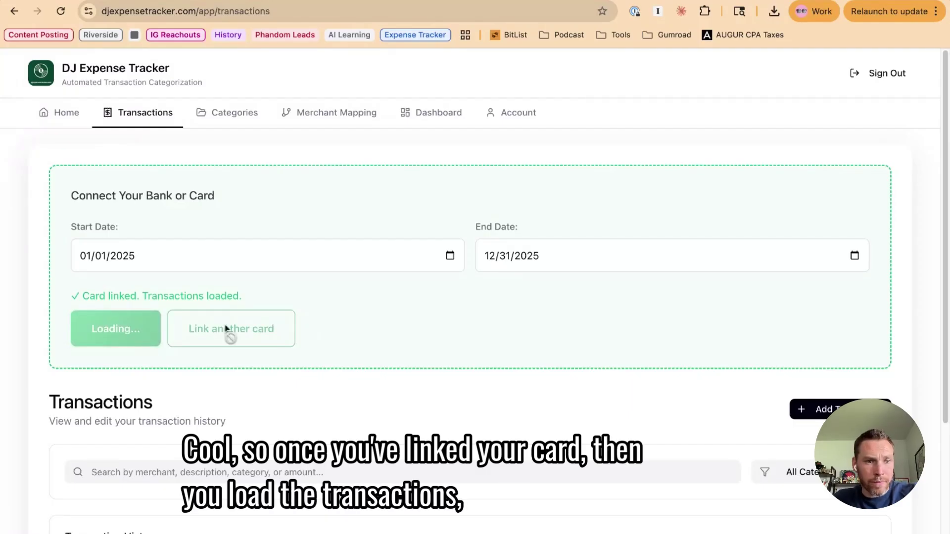
scroll(382, 317, "down", 7)
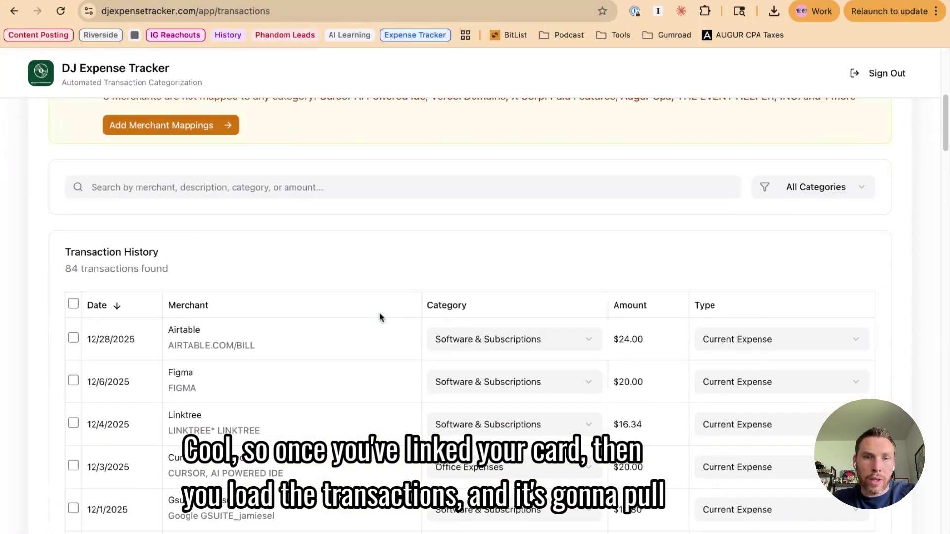
scroll(380, 317, "up", 5)
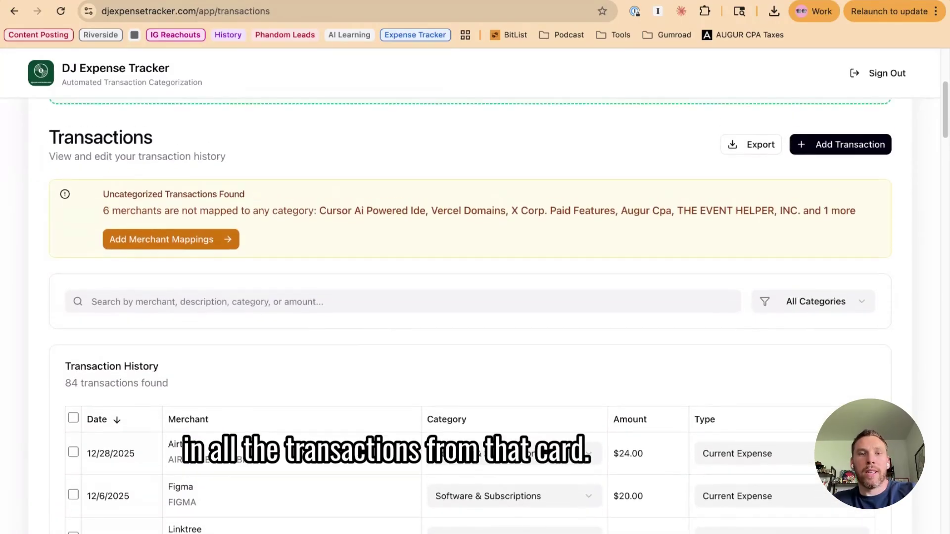
scroll(475, 317, "down", 3)
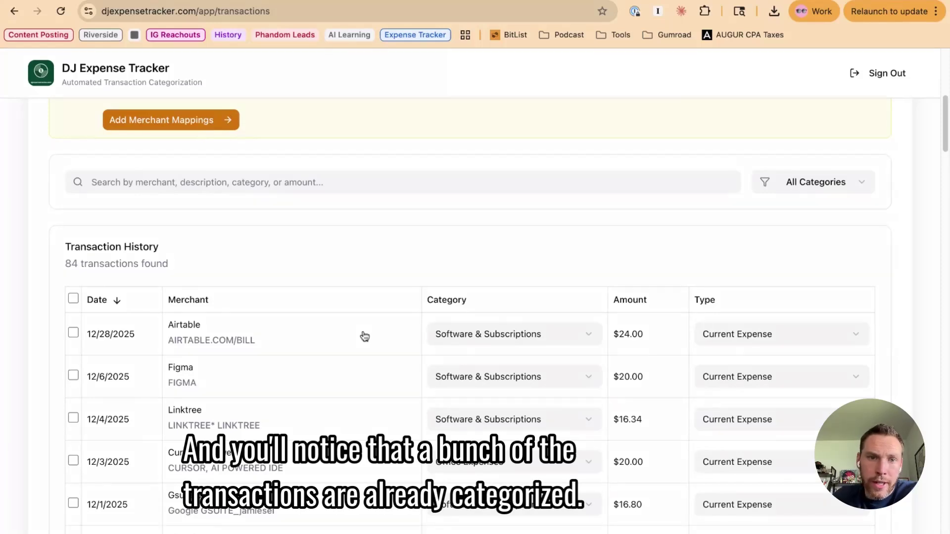
scroll(365, 332, "up", 5)
scroll(363, 319, "up", 3)
Examine the configured merchant mapping rules and the notice about uncategorized merchants among the transactions.
left_click(343, 113)
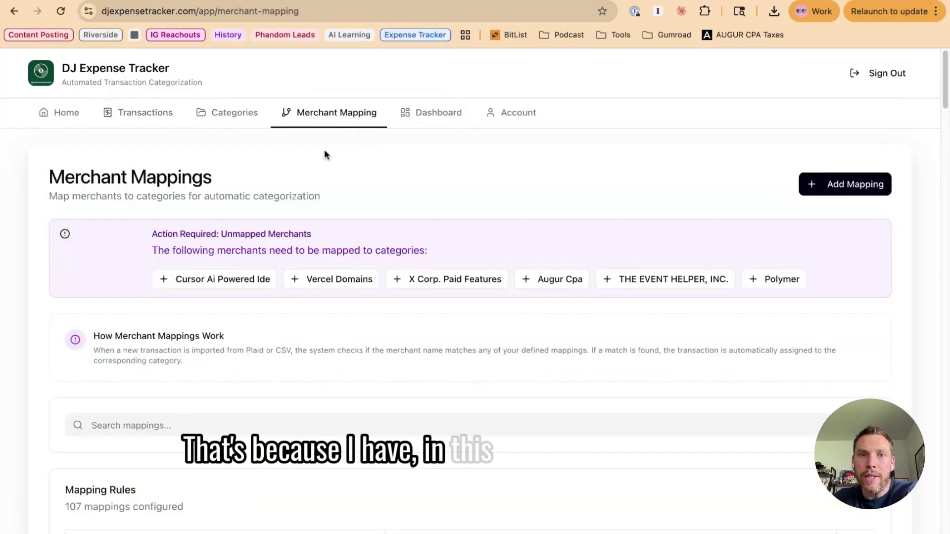
scroll(332, 178, "down", 1)
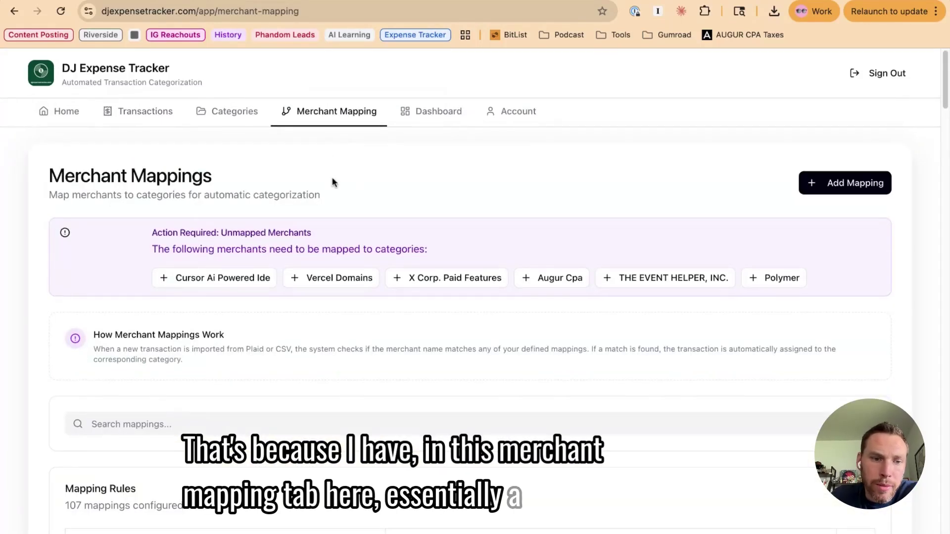
scroll(333, 182, "down", 6)
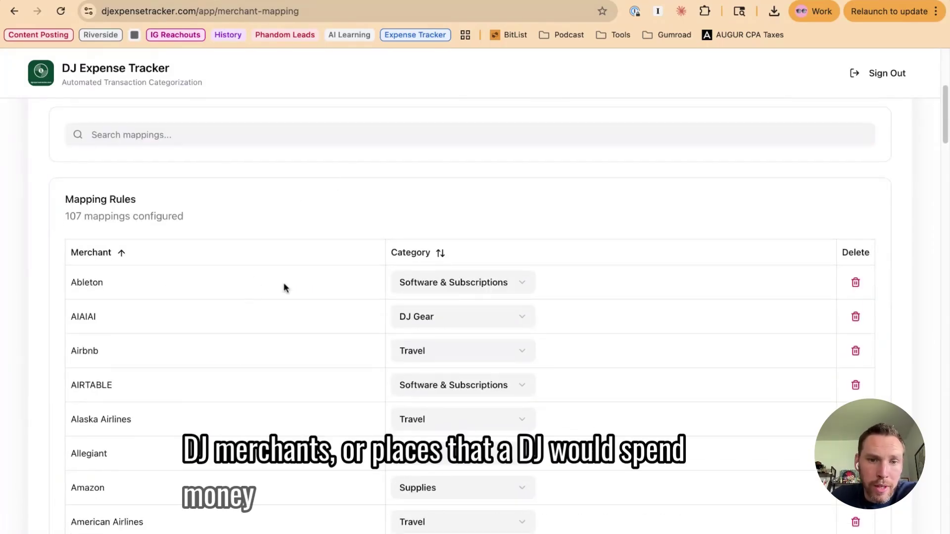
scroll(285, 287, "down", 1)
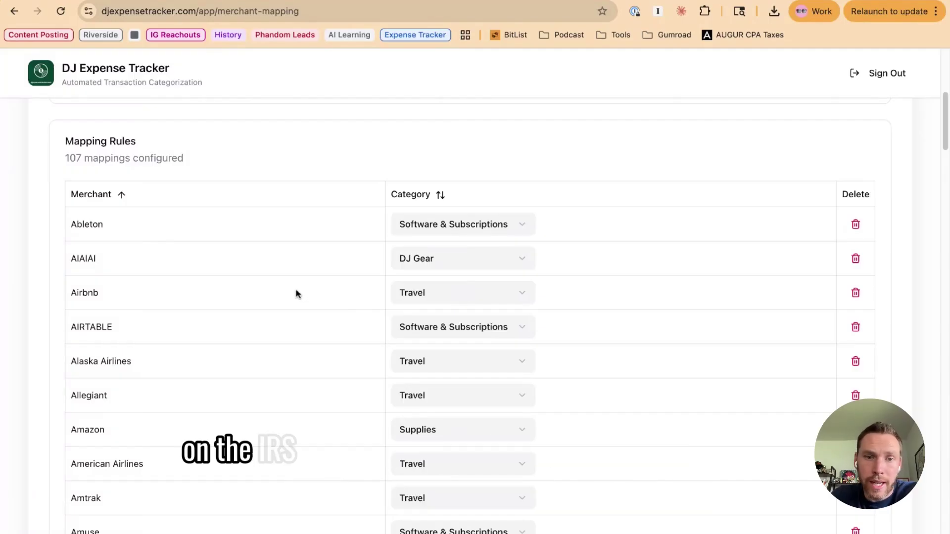
scroll(470, 317, "up", 8)
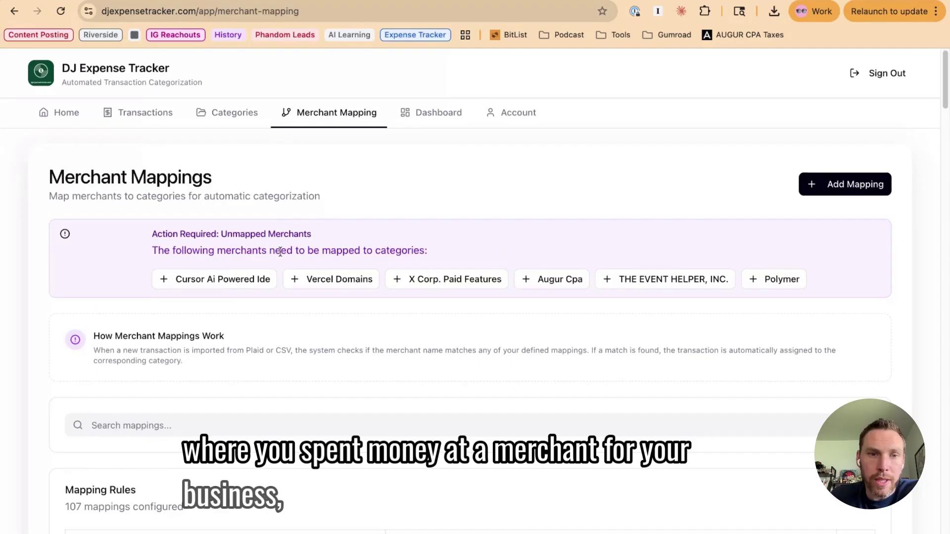
left_click(140, 114)
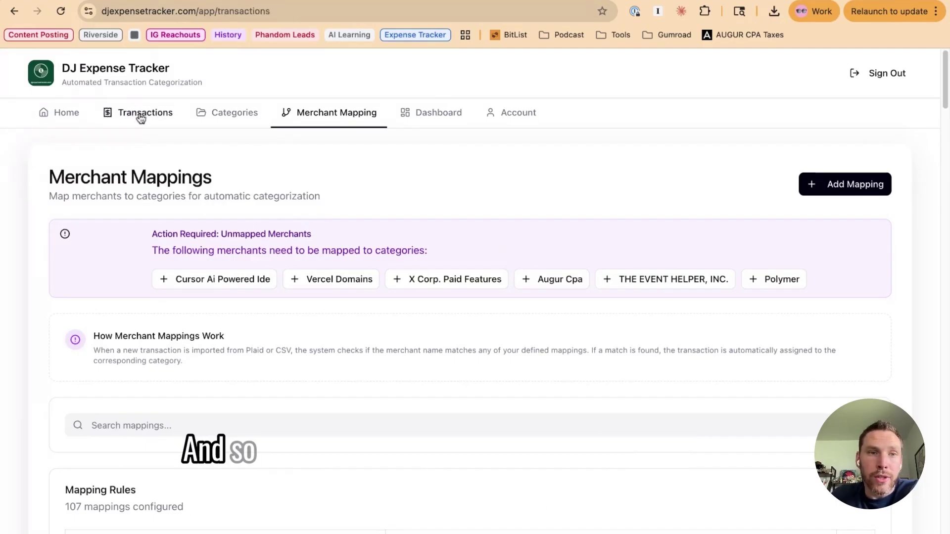
scroll(360, 195, "down", 7)
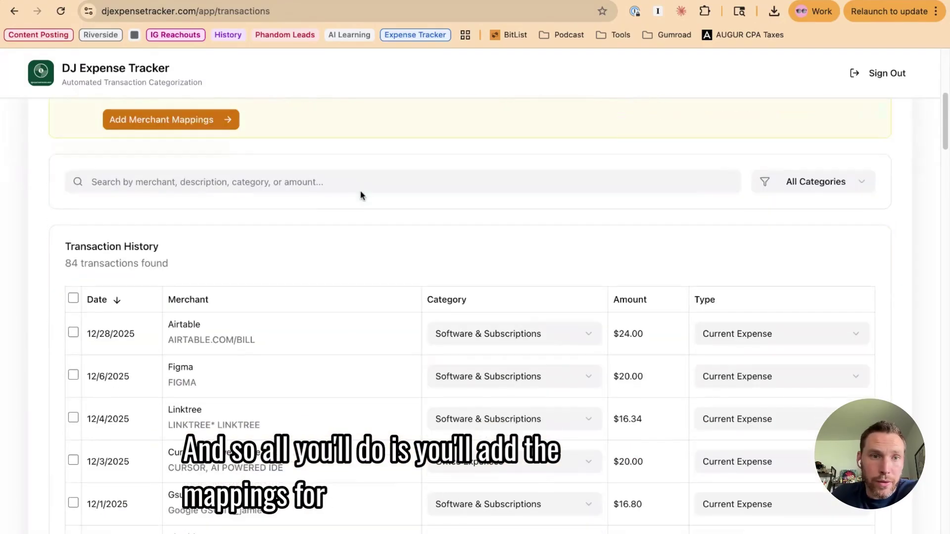
scroll(324, 202, "up", 5)
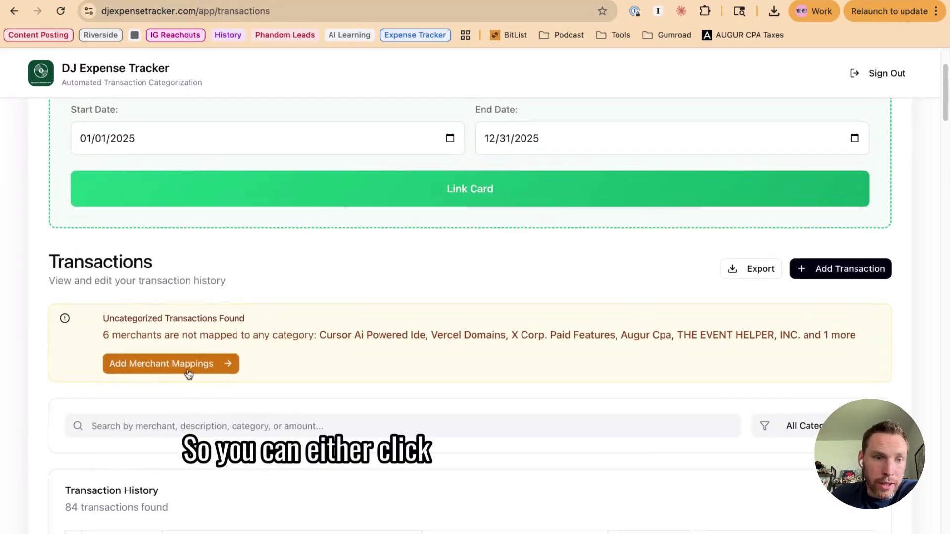
Go from the uncategorized transactions notice to the merchant mappings and map Cursor Ai Powered Ide to Software & Subscriptions.
left_click(188, 374)
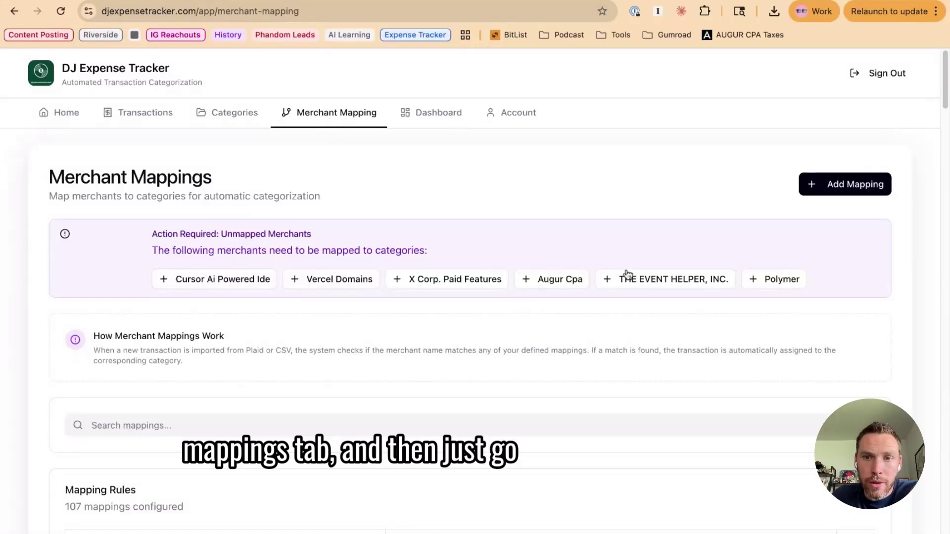
left_click(221, 283)
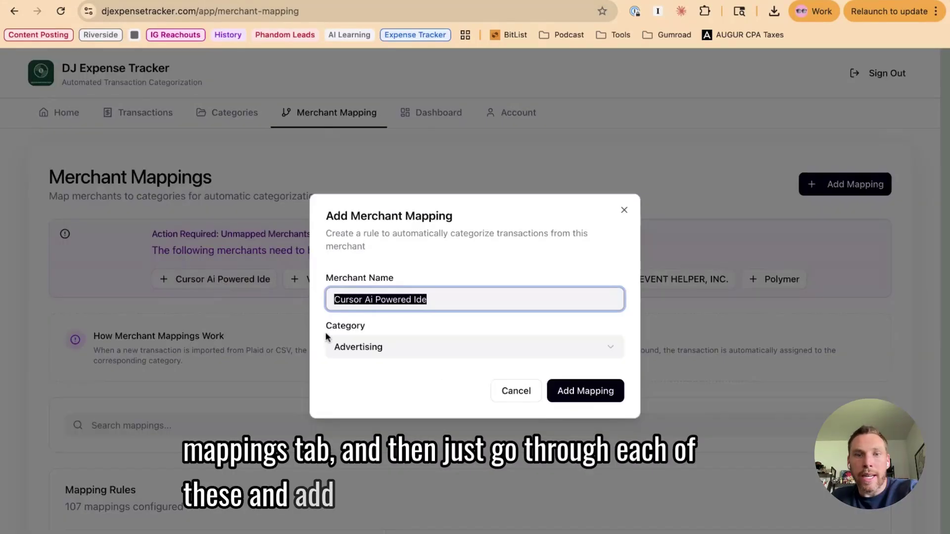
left_click(403, 354)
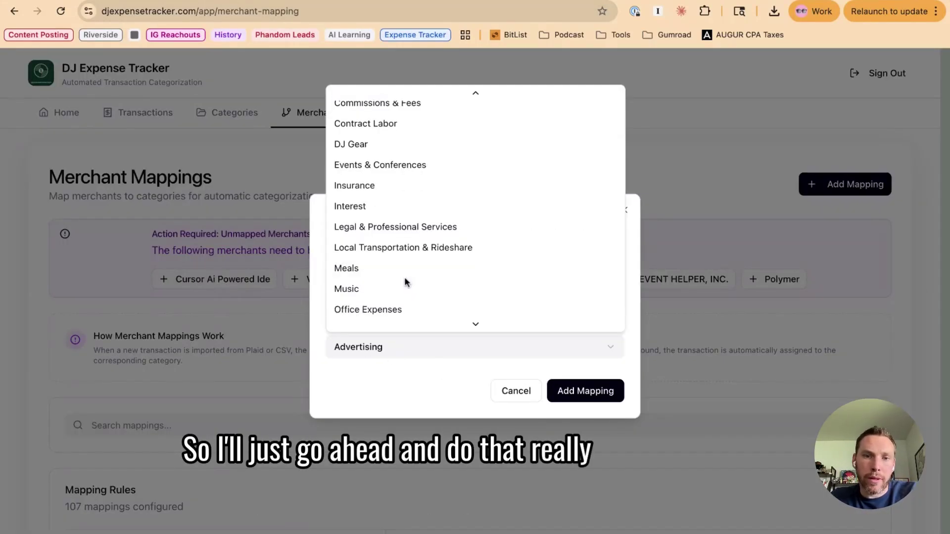
scroll(405, 282, "down", 3)
left_click(410, 214)
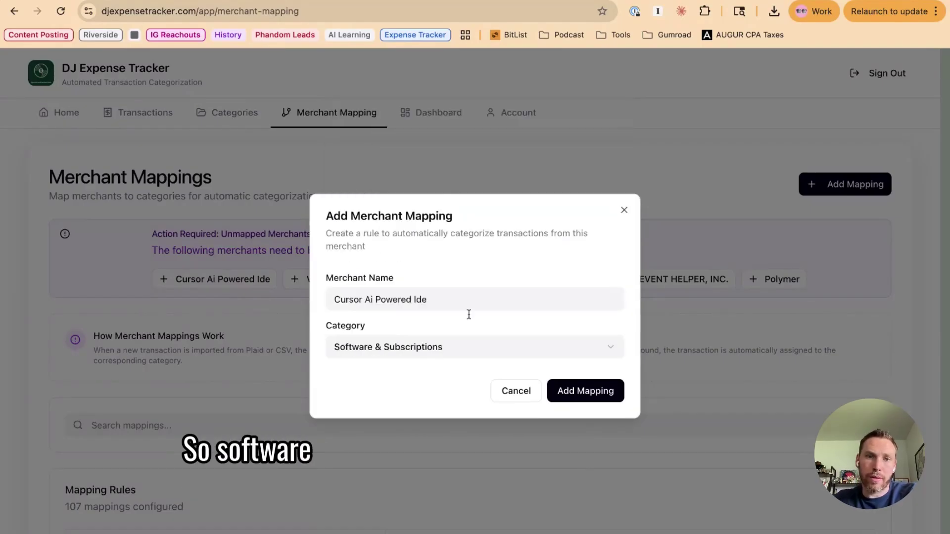
left_click(571, 395)
Add a merchant mapping that assigns Vercel Domains to the Software & Subscriptions category.
left_click(263, 282)
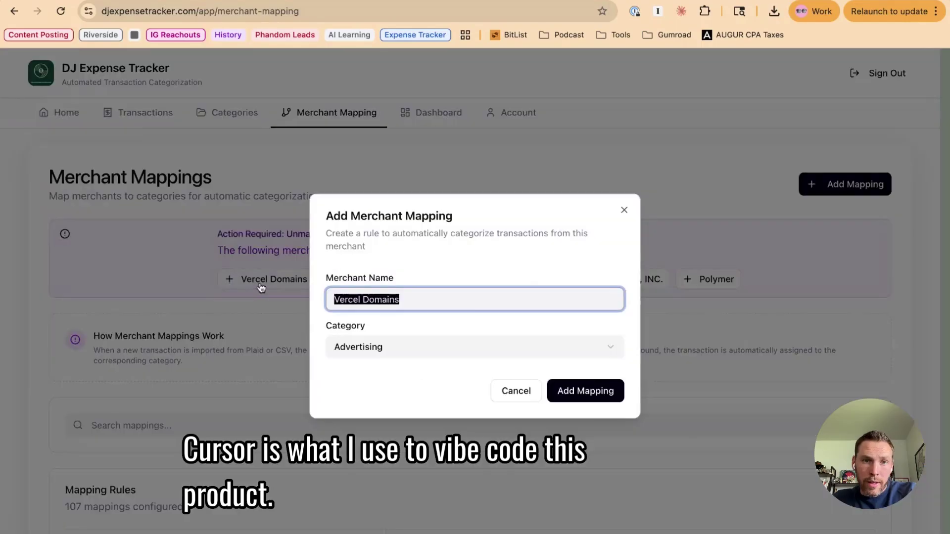
left_click(399, 349)
scroll(443, 227, "down", 4)
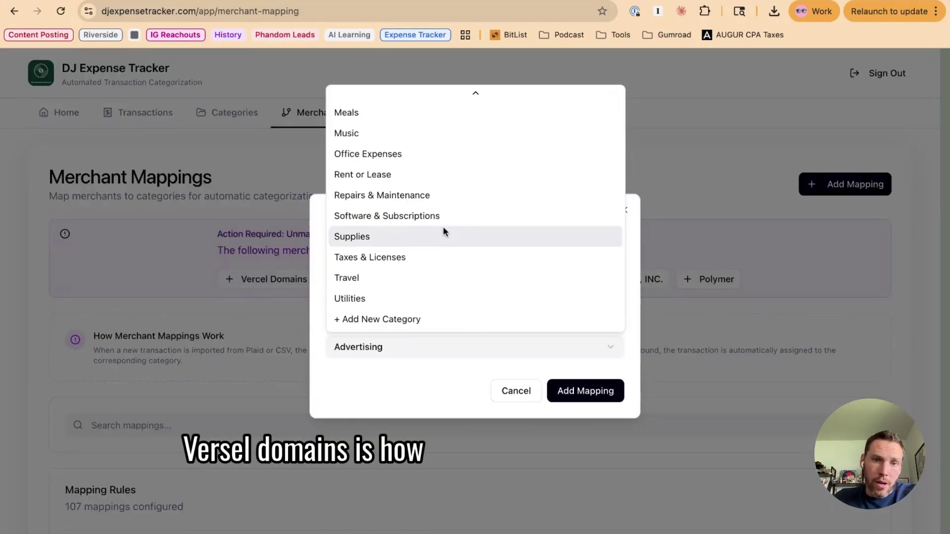
left_click(414, 217)
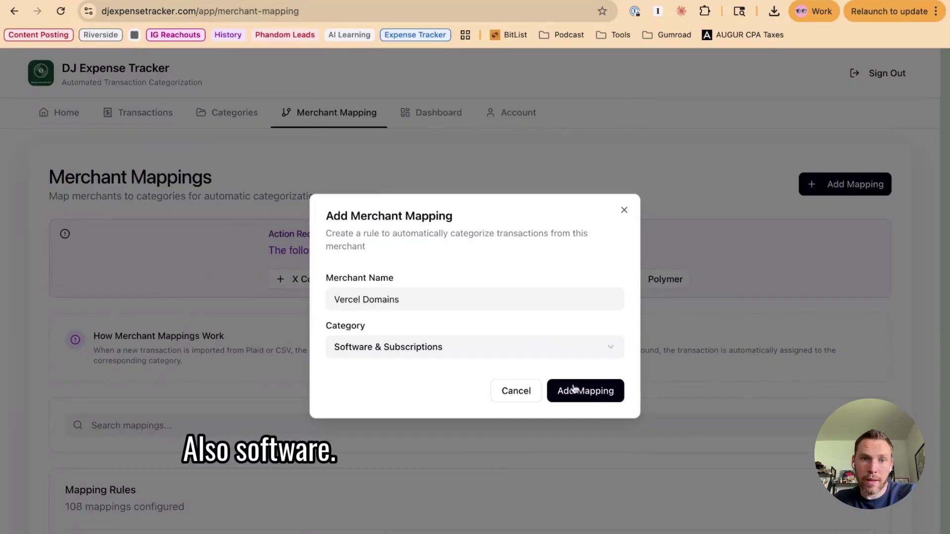
left_click(579, 390)
Add a merchant mapping that assigns X Corp. Paid Features to the Software & Subscriptions category.
left_click(325, 280)
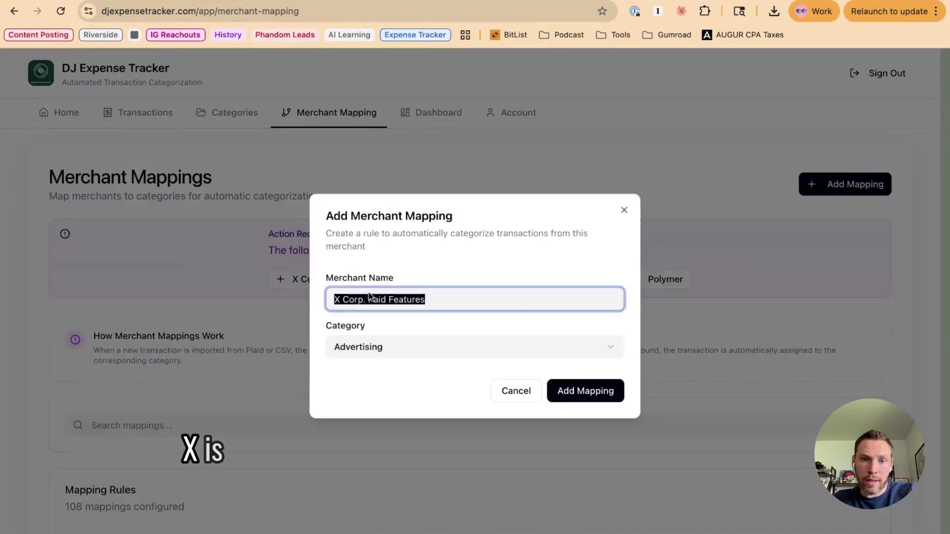
left_click(371, 346)
scroll(396, 251, "down", 5)
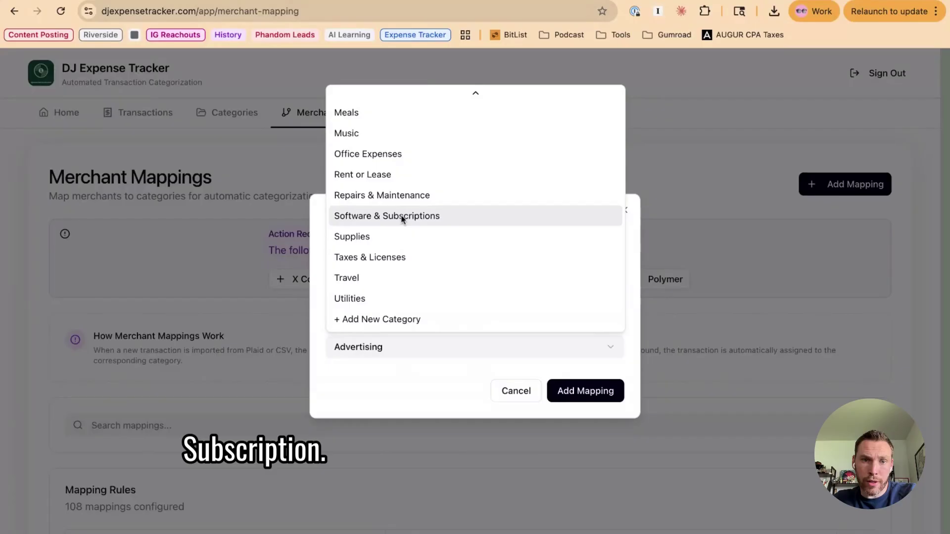
left_click(402, 219)
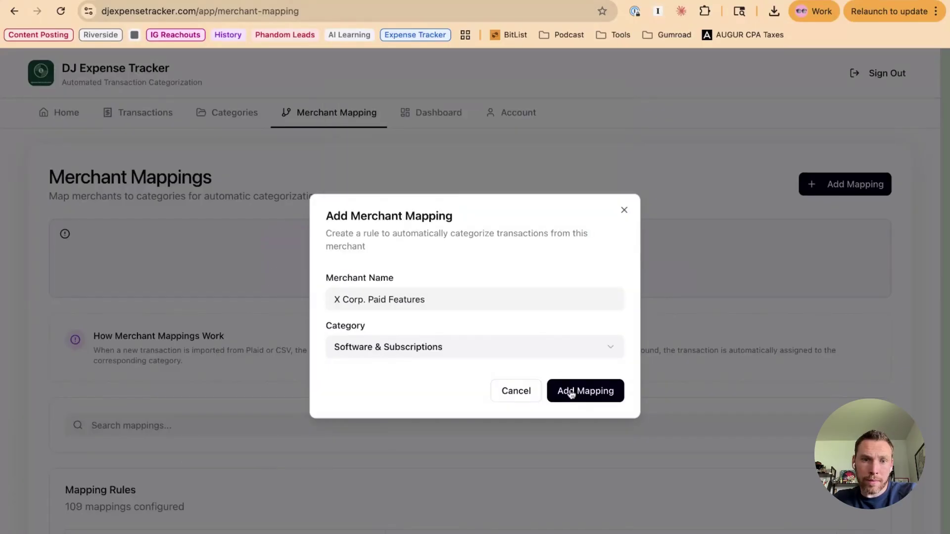
left_click(572, 393)
Add a merchant mapping that assigns Augur Cpa to the Legal & Professional Services category.
left_click(382, 281)
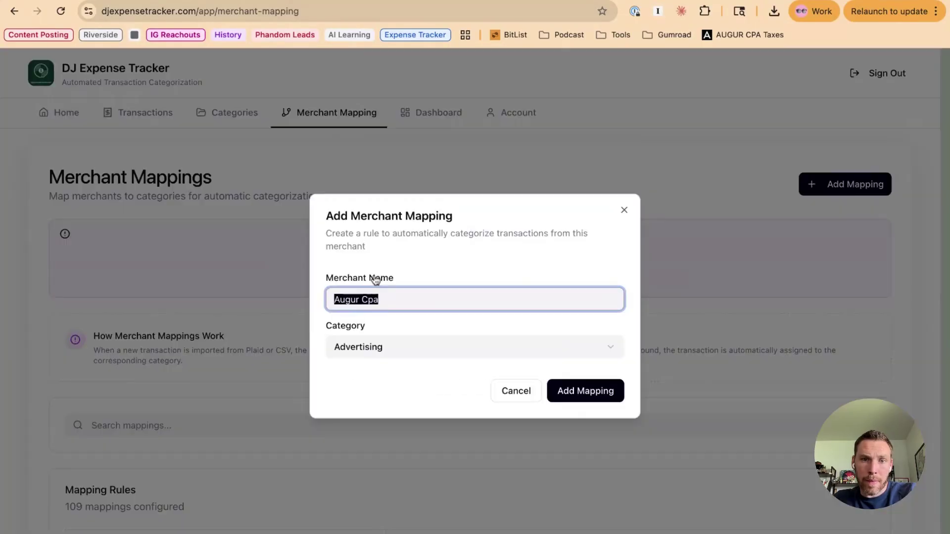
left_click(396, 357)
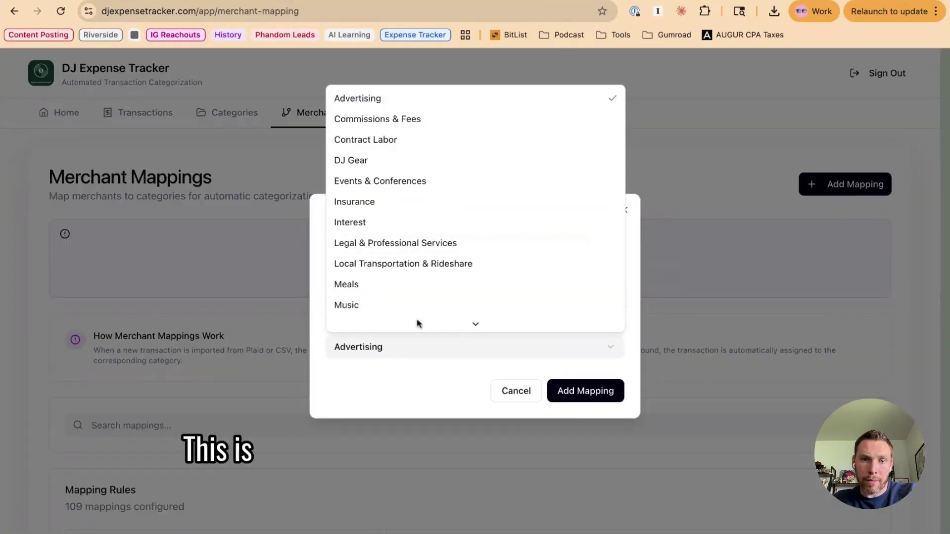
left_click(407, 245)
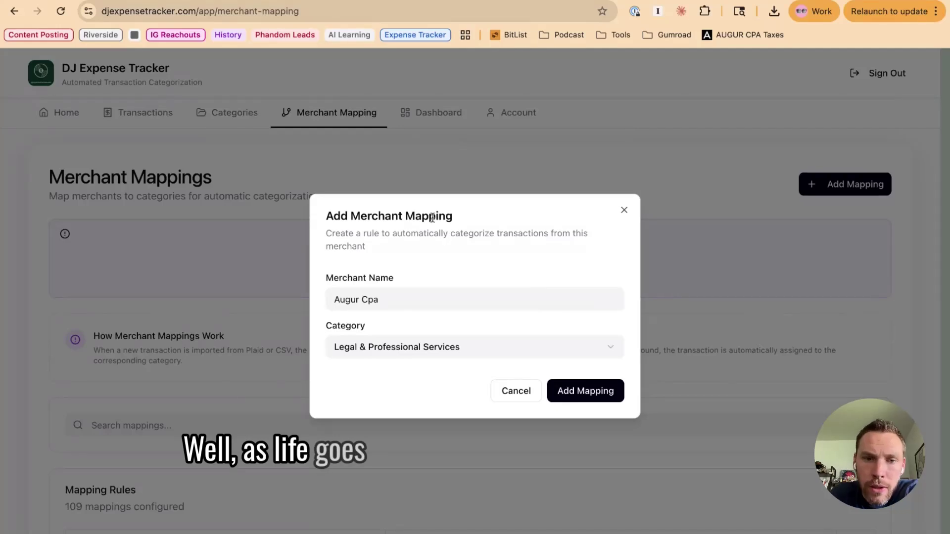
left_click(570, 396)
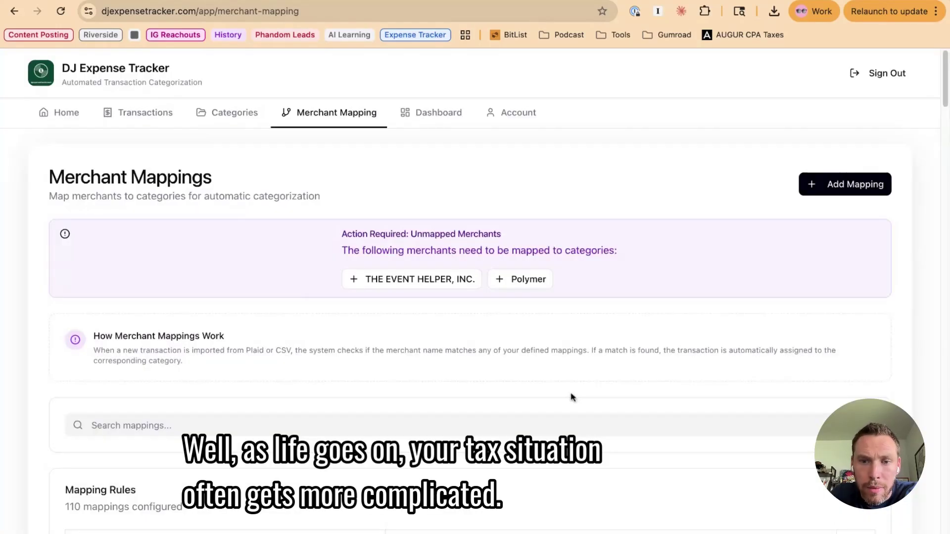
Add a merchant mapping that assigns THE EVENT HELPER, INC. to the Insurance category.
left_click(398, 279)
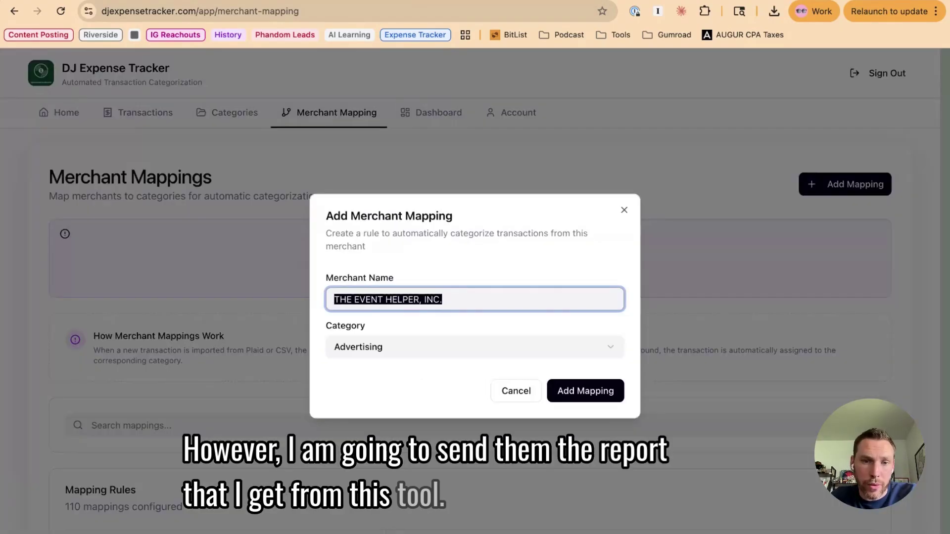
left_click(406, 348)
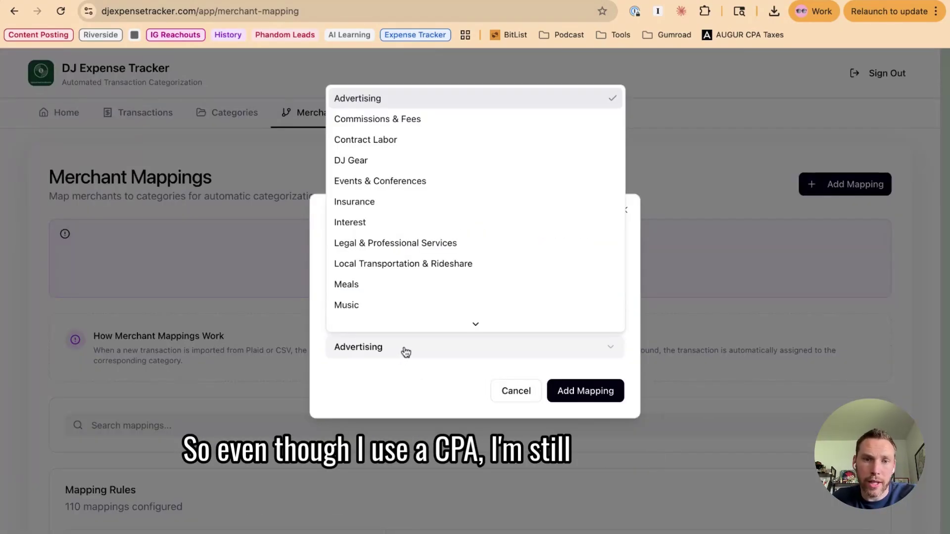
left_click(406, 351)
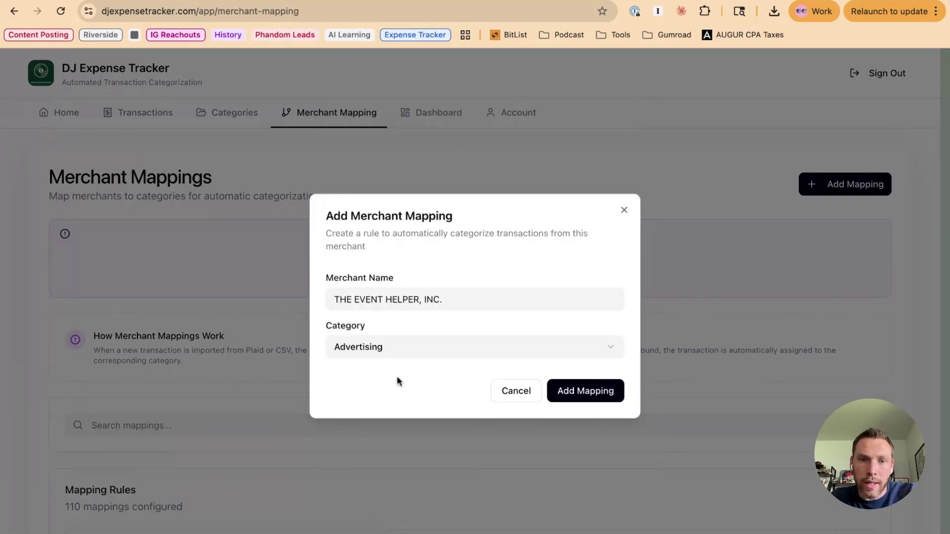
left_click(409, 352)
left_click(419, 201)
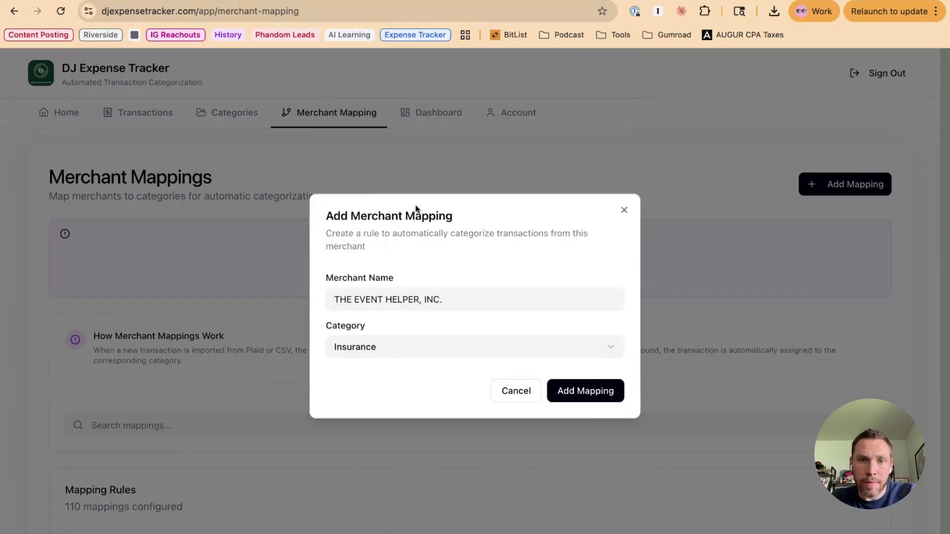
left_click(579, 397)
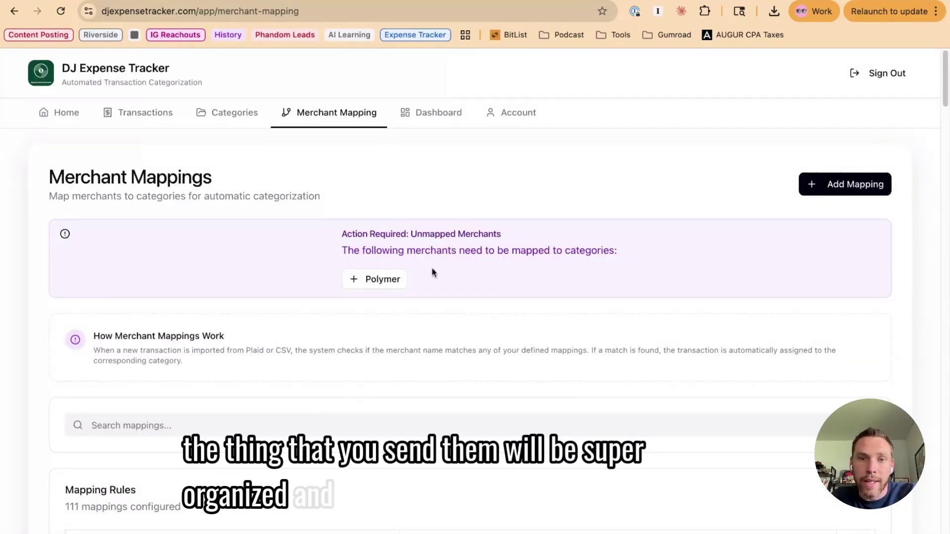
Add a merchant mapping that assigns Polymer to the Events & Conferences category.
left_click(372, 280)
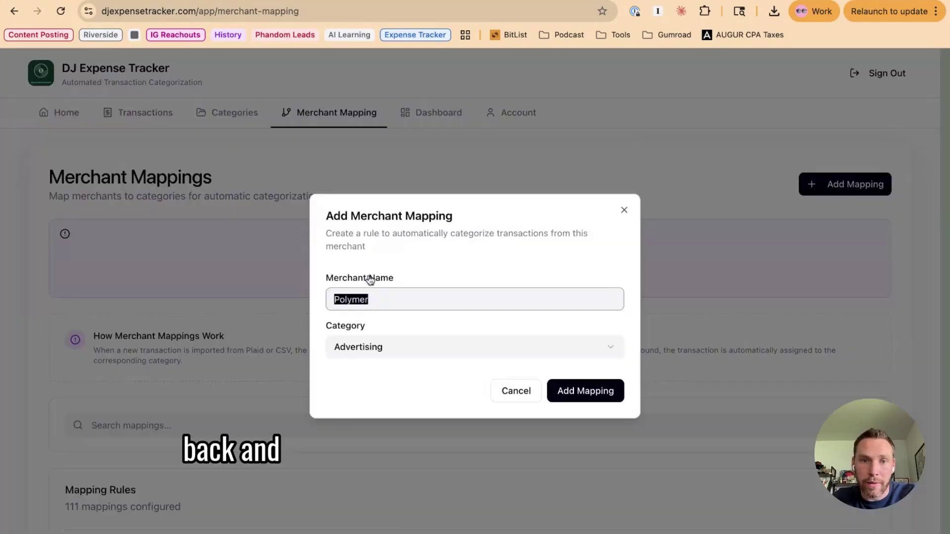
left_click(393, 349)
left_click(397, 186)
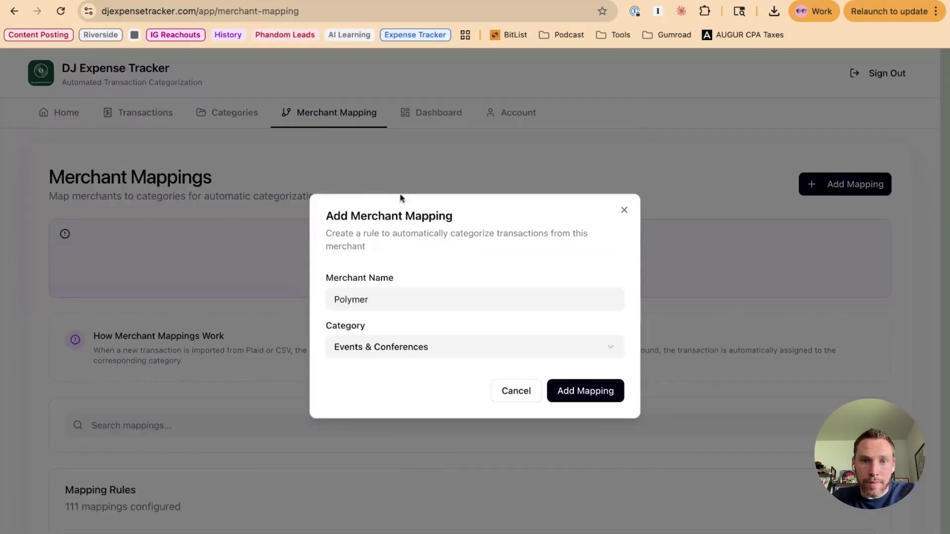
left_click(584, 387)
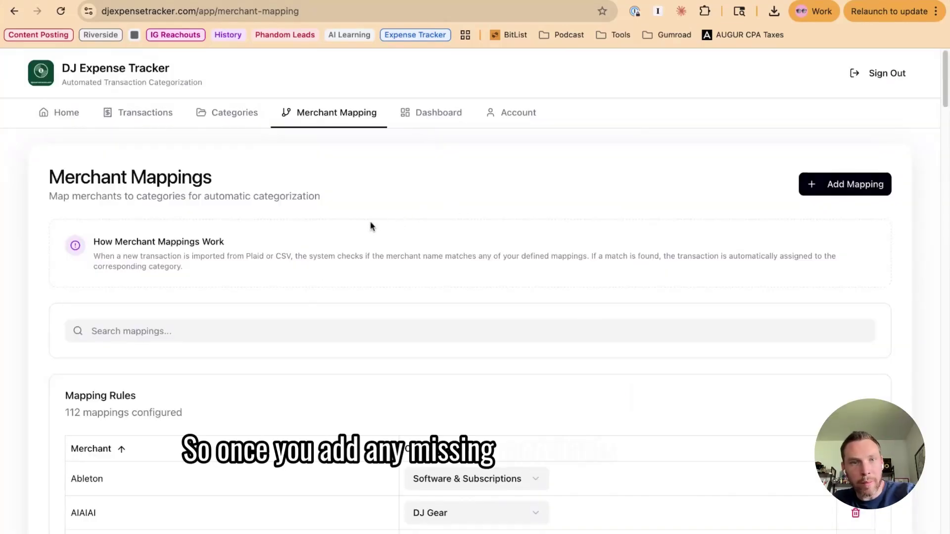
Go back to the transactions and search the history for "cur" to check the categories of the Cursor charges.
left_click(133, 119)
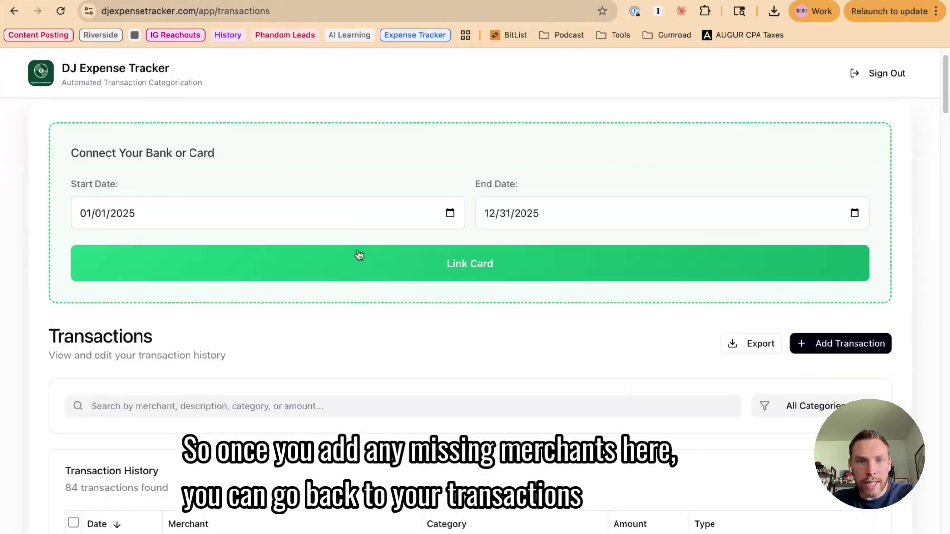
scroll(391, 250, "down", 6)
scroll(340, 259, "up", 3)
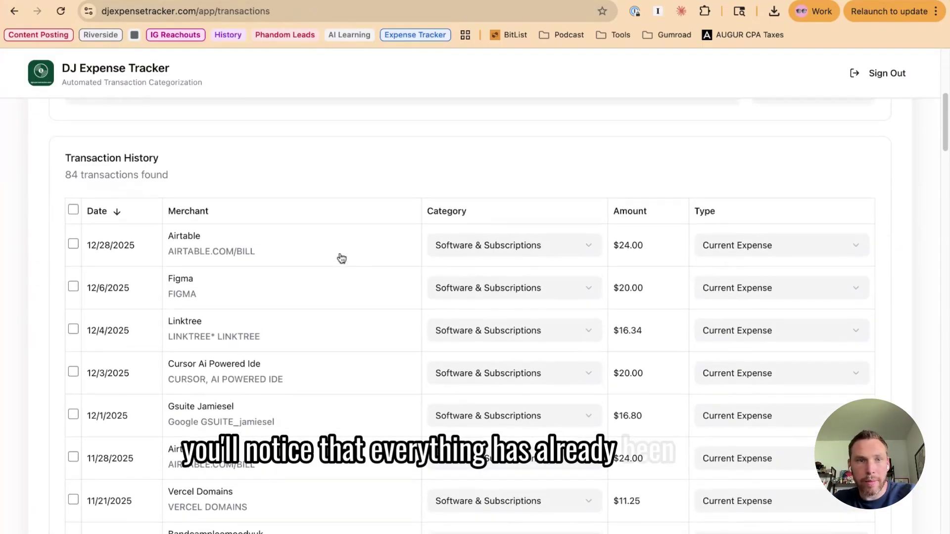
left_click(211, 188)
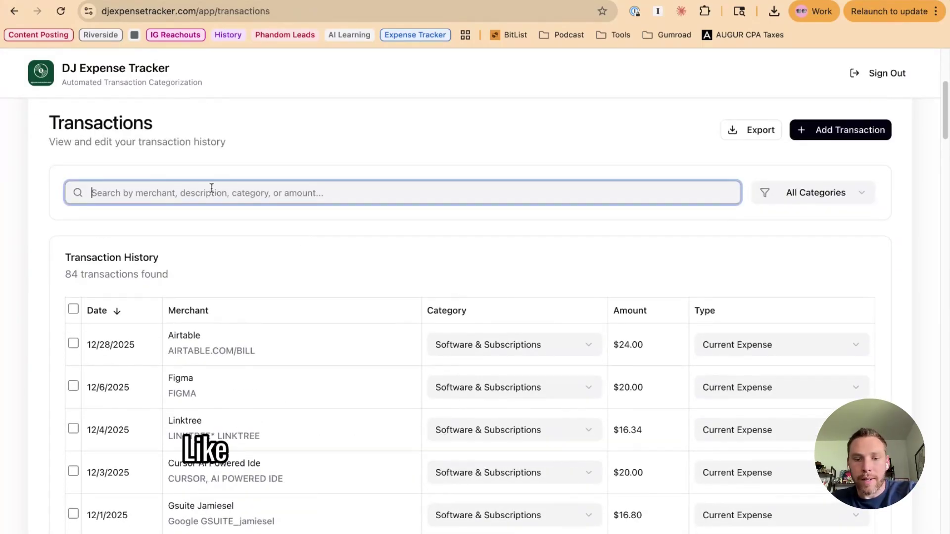
type("cur")
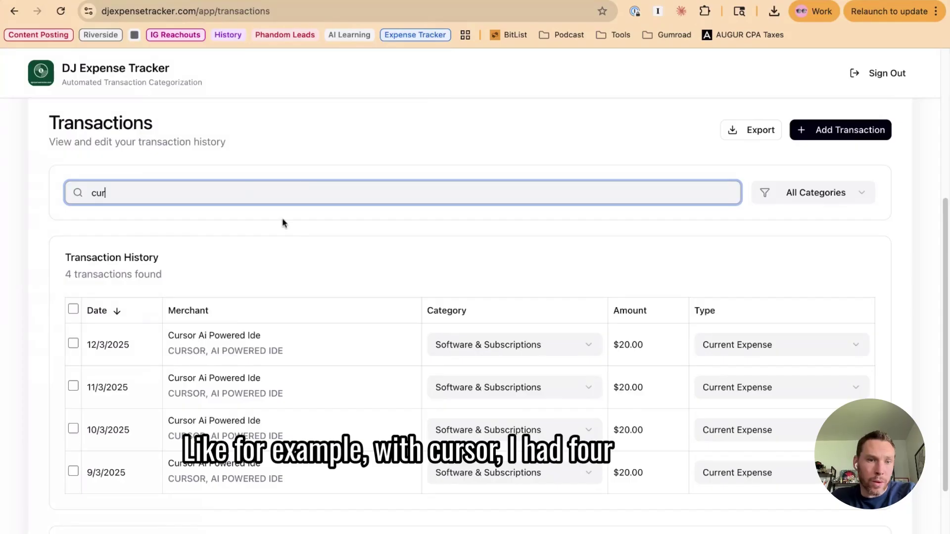
scroll(284, 222, "down", 1)
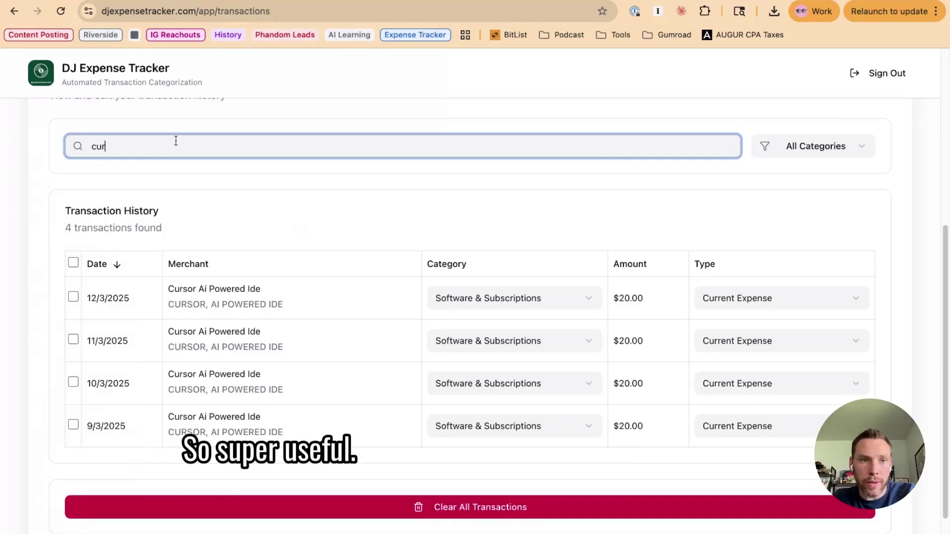
Search the transaction history for "verc" to check the category of the Vercel charge, and clear the search.
key("BackSpace")
key("BackSpace")
key("BackSpace")
type("verc")
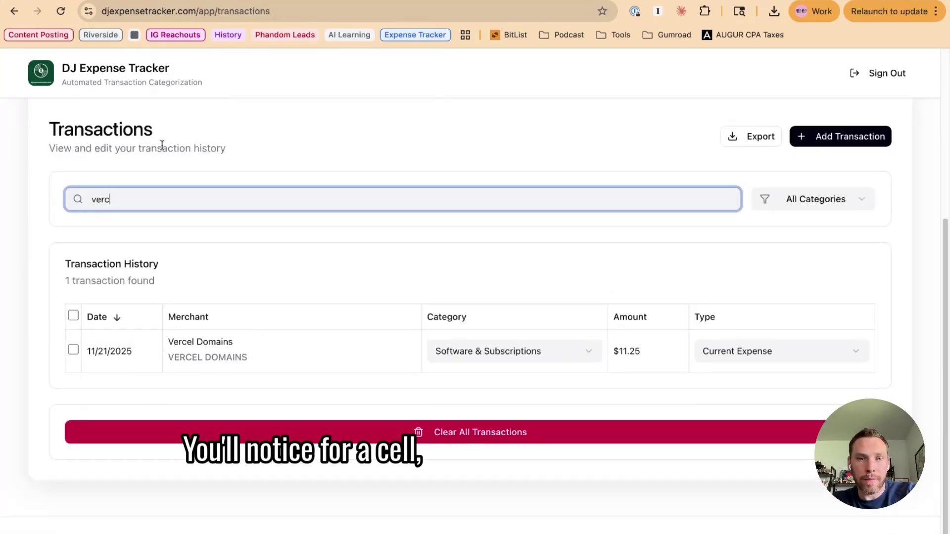
key("BackSpace")
key("BackSpace")
key("BackSpace")
key("BackSpace")
key("BackSpace")
key("BackSpace")
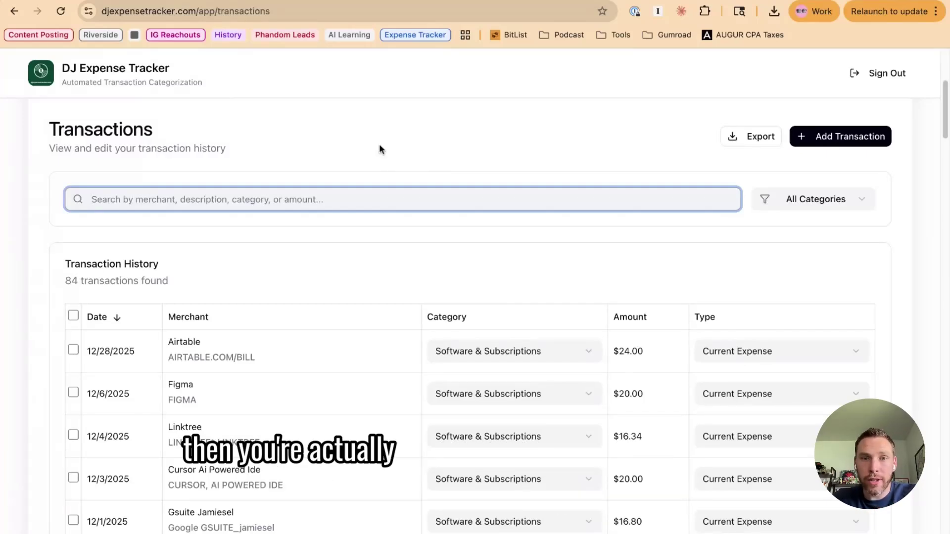
Go to the dashboard and review the spending totals of each expense category.
scroll(381, 148, "up", 10)
left_click(431, 115)
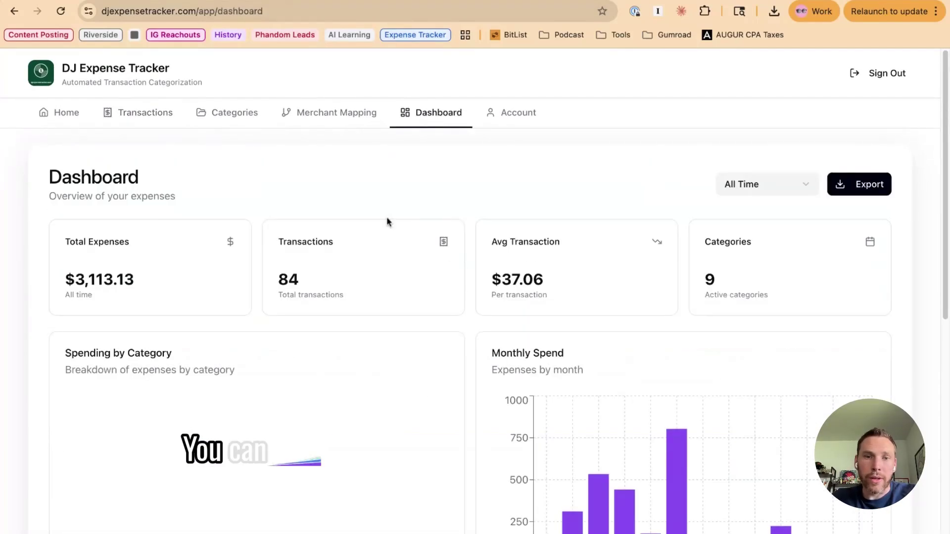
scroll(387, 221, "down", 10)
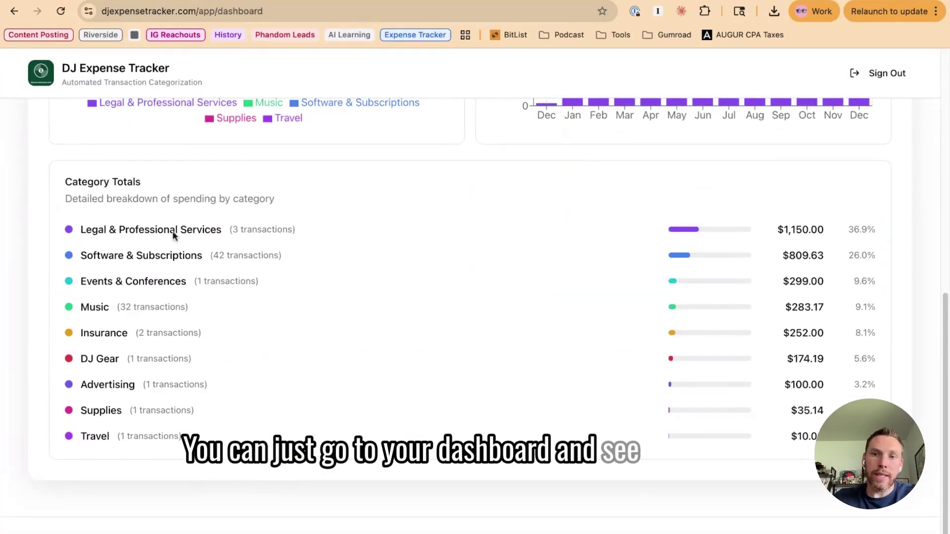
left_click_drag(82, 228, 841, 445)
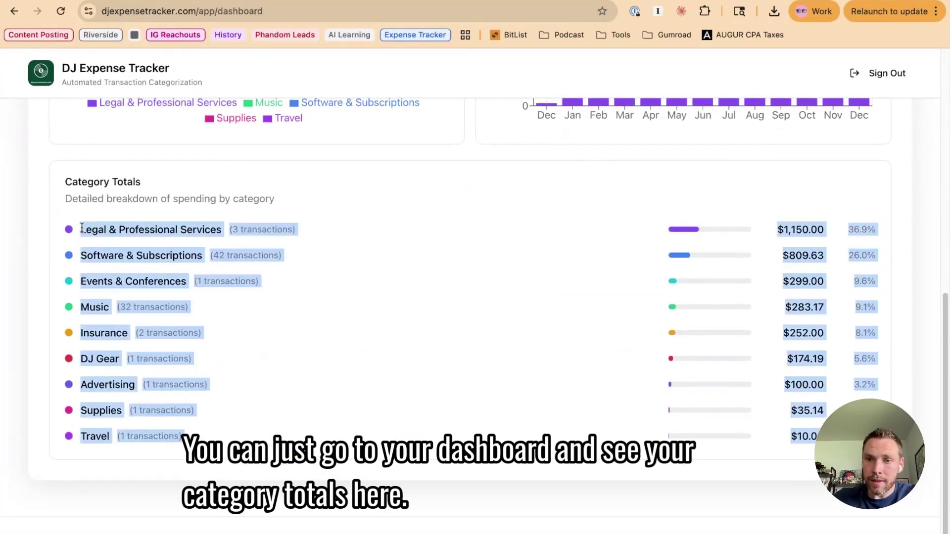
left_click(432, 324)
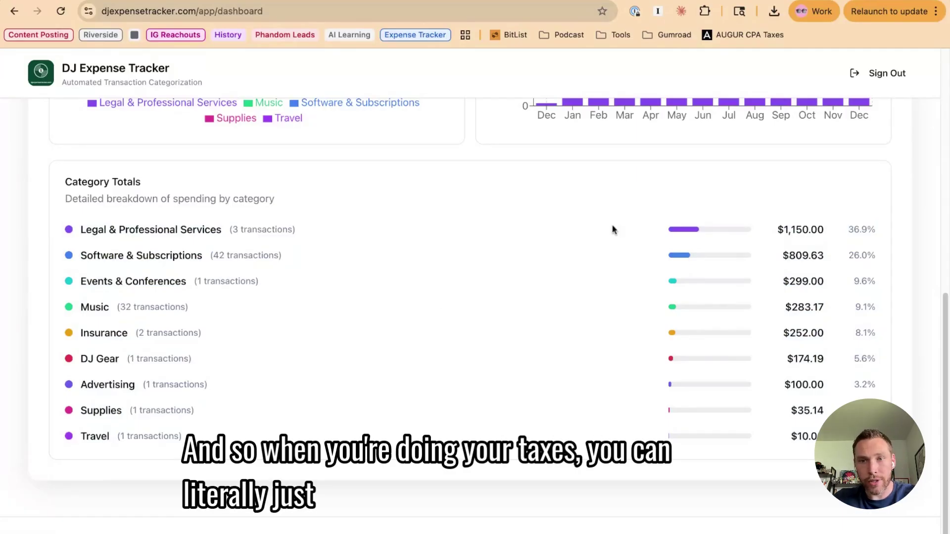
scroll(464, 297, "up", 10)
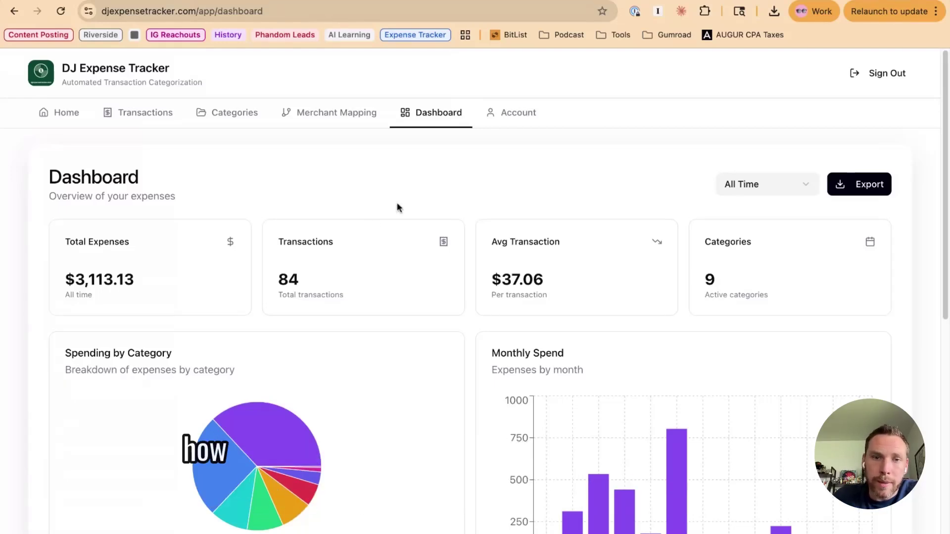
Return to the transactions and inspect the category choices and the editable merchant name of the 12/28/2025 Airtable transaction without changing them.
left_click(159, 118)
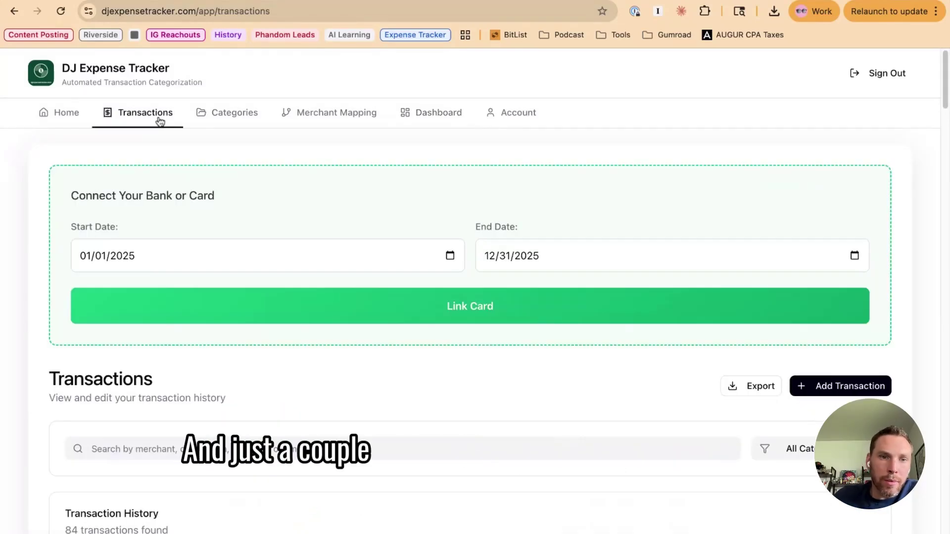
scroll(408, 230, "down", 5)
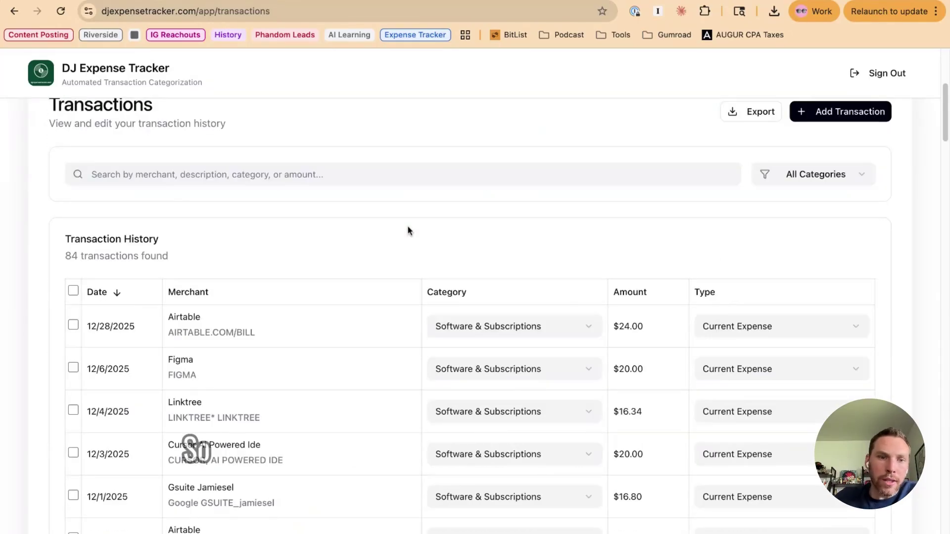
scroll(188, 287, "down", 1)
left_click(502, 290)
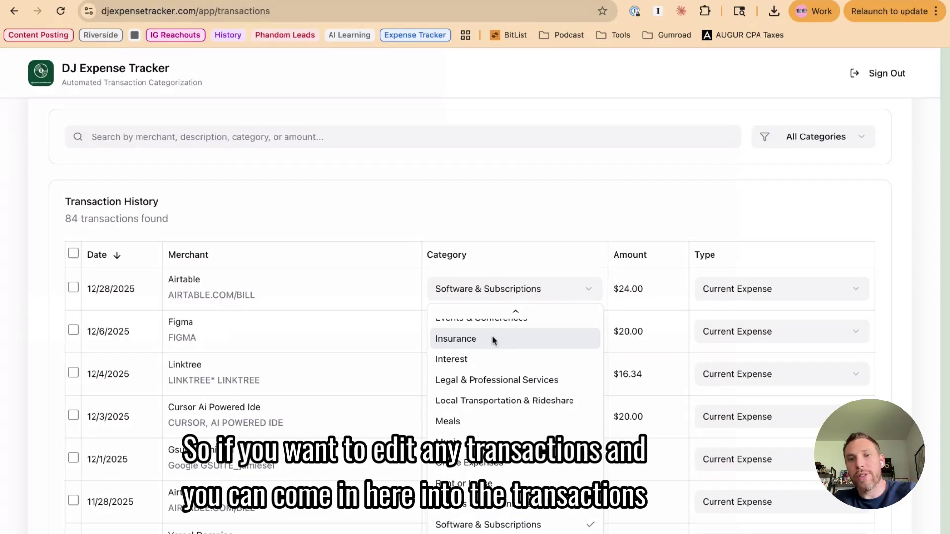
left_click(240, 299)
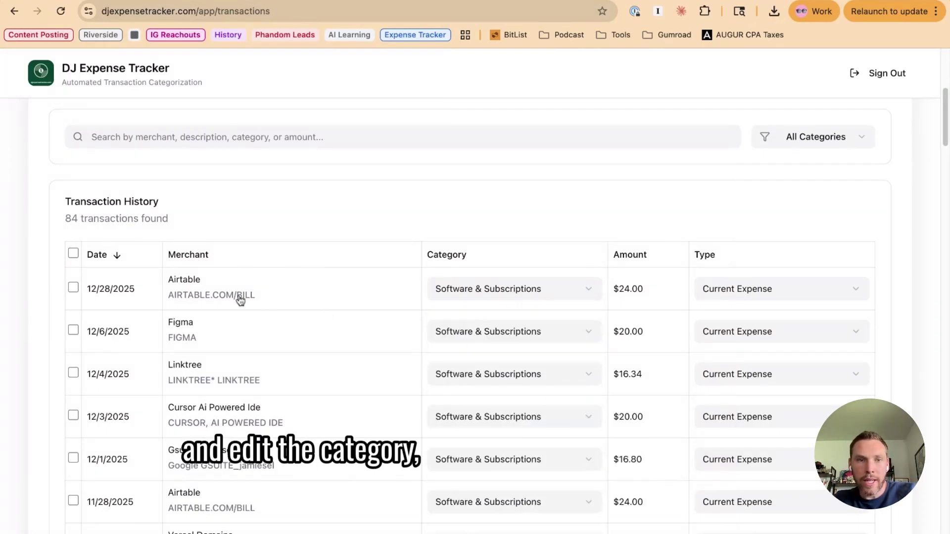
left_click(237, 297)
left_click(203, 285)
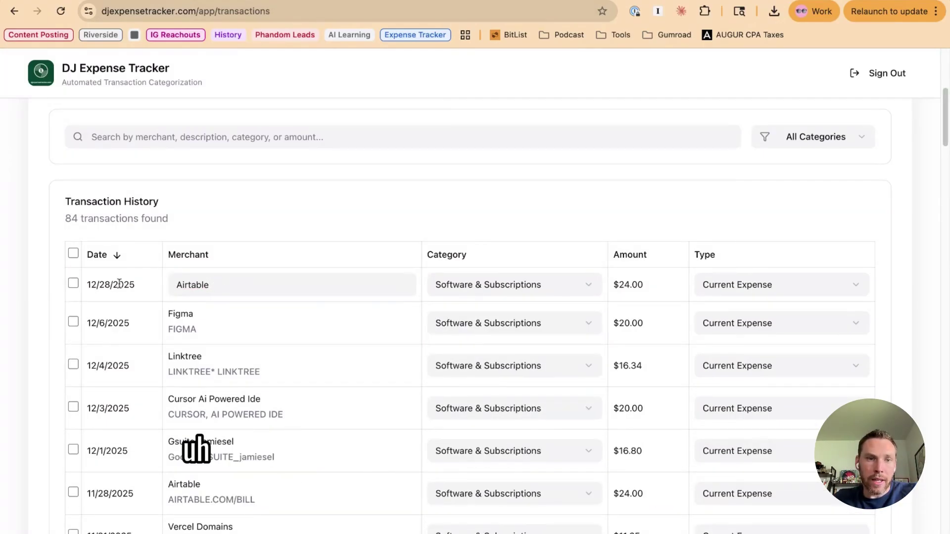
key("Return")
Inspect the expense type choices of the 12/28/2025 Airtable transaction, keeping it as Current Expense.
left_click(781, 297)
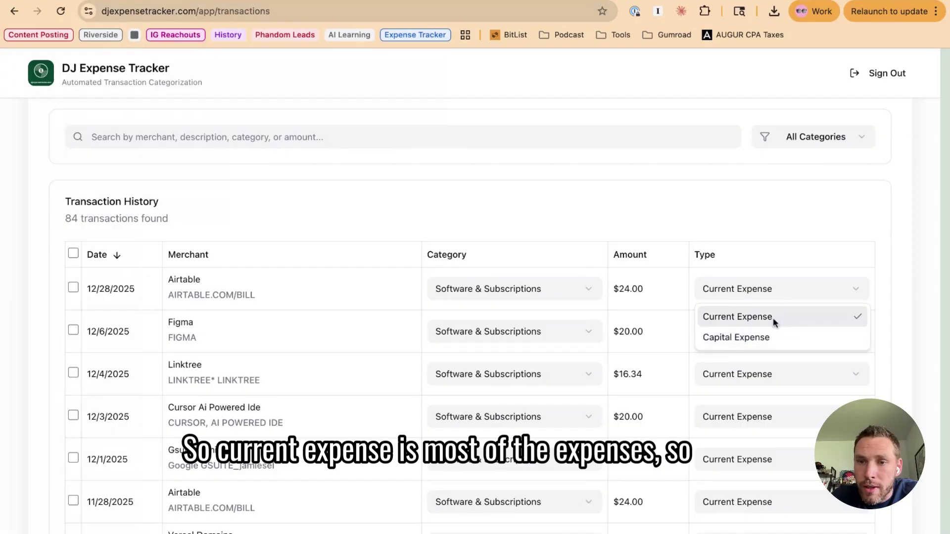
left_click(736, 316)
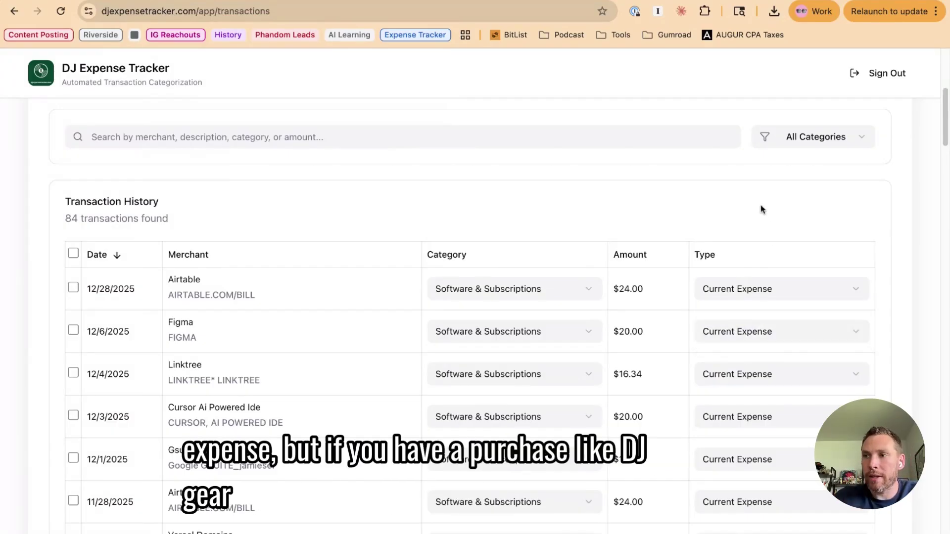
left_click(756, 296)
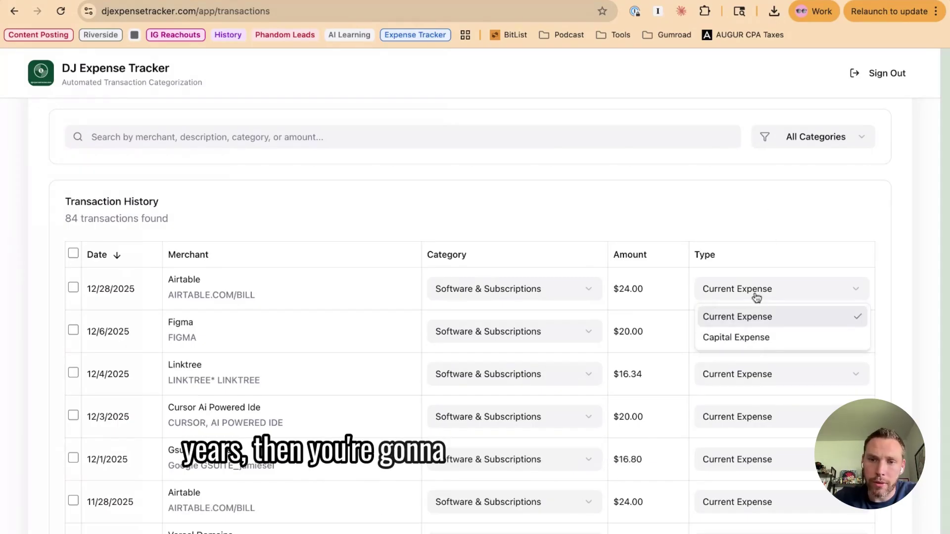
left_click(702, 236)
Select the 12/6 Figma, 12/4 Linktree and 12/3 Cursor transactions and inspect the category choices for bulk editing.
scroll(621, 238, "up", 6)
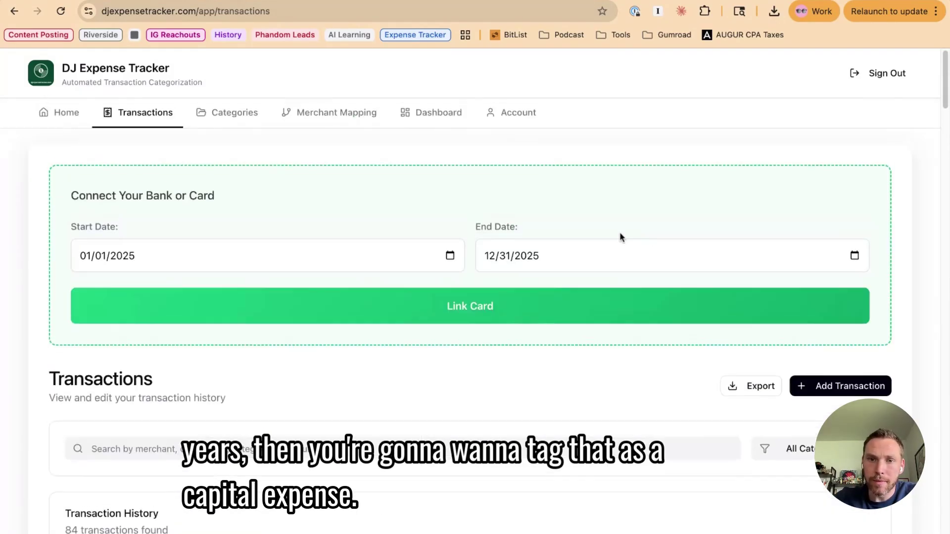
scroll(547, 212, "down", 7)
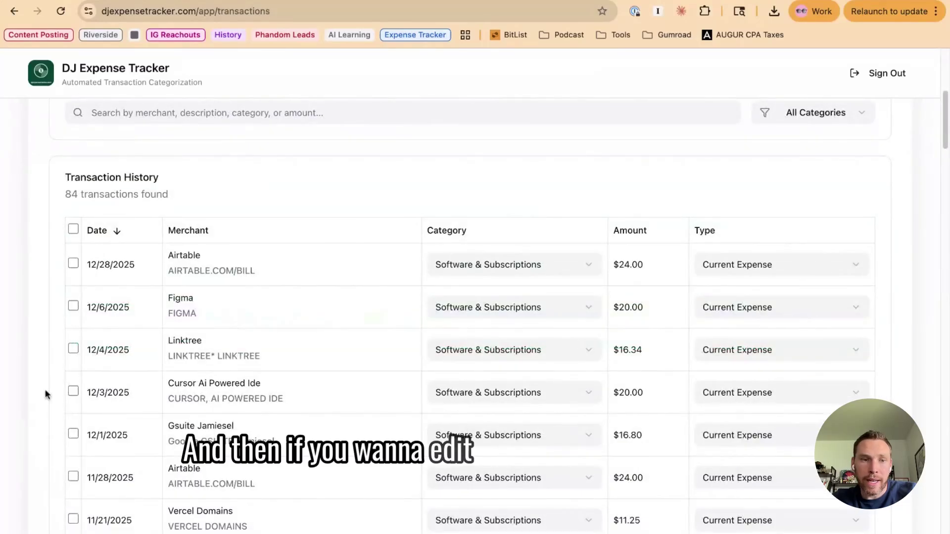
left_click(74, 306)
left_click(73, 412)
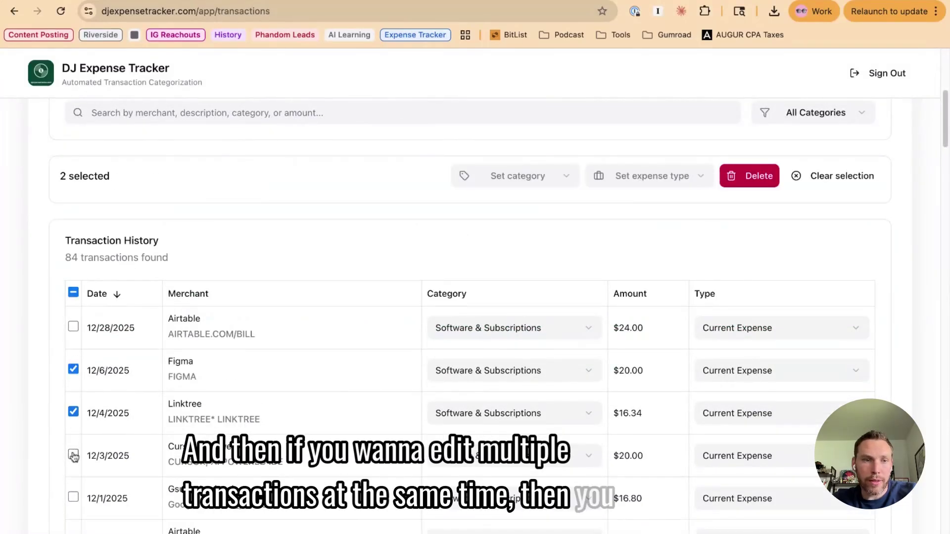
left_click(74, 454)
left_click(504, 178)
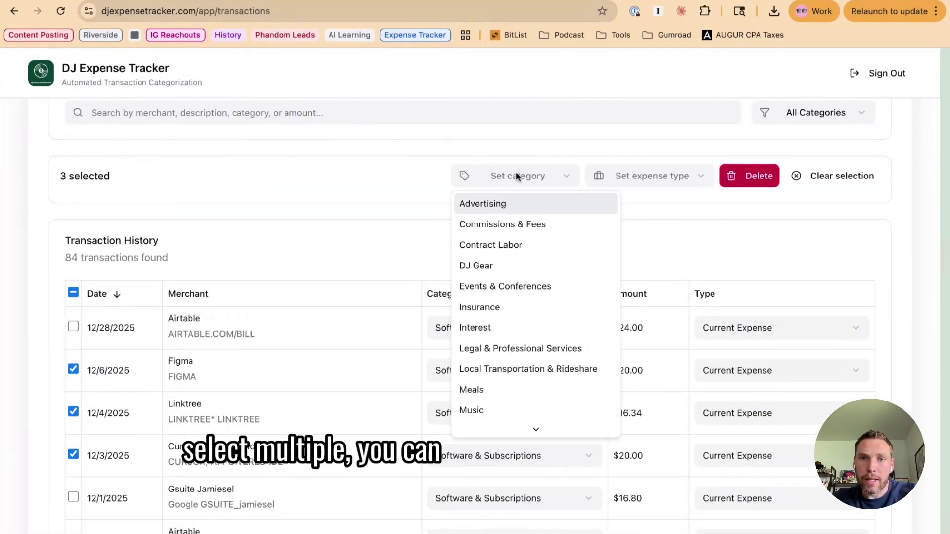
left_click(403, 243)
Inspect the expense type choices for the three selected transactions and clear the selection.
left_click(685, 177)
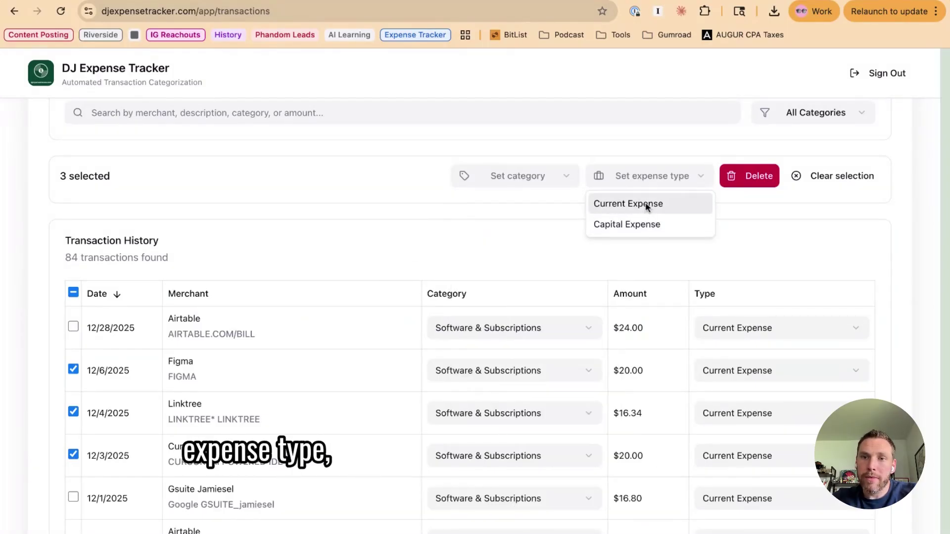
left_click(741, 234)
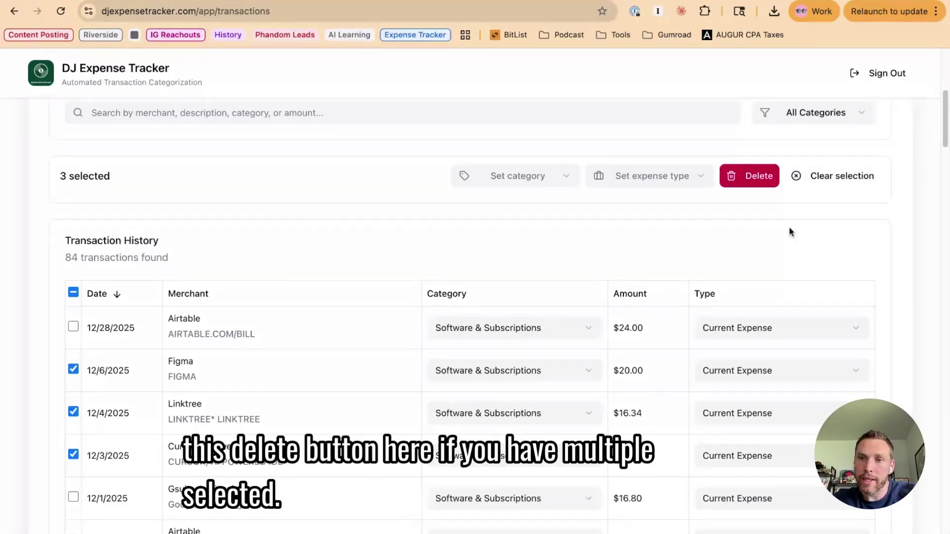
left_click(827, 177)
Look through the transaction list down to the option for clearing all transactions, without using it.
scroll(518, 218, "down", 15)
scroll(520, 219, "down", 20)
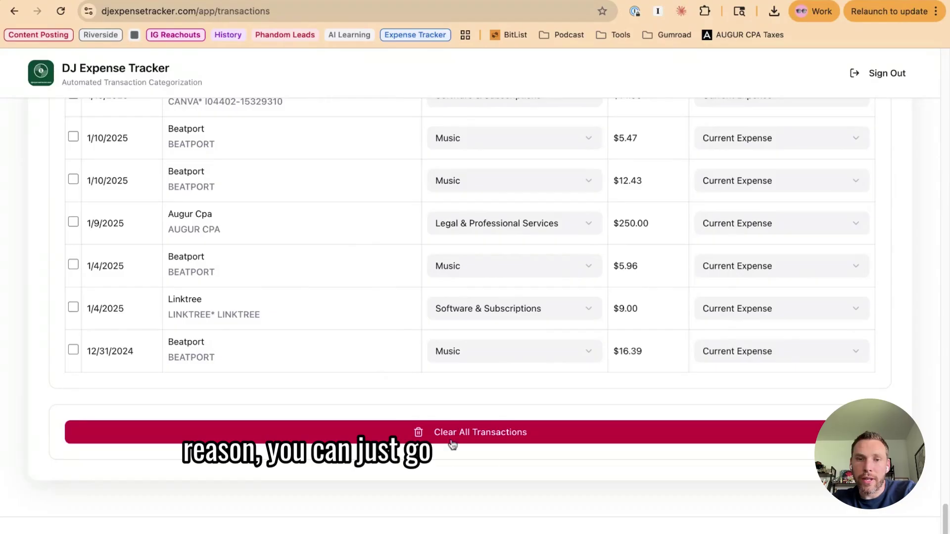
scroll(455, 437, "up", 20)
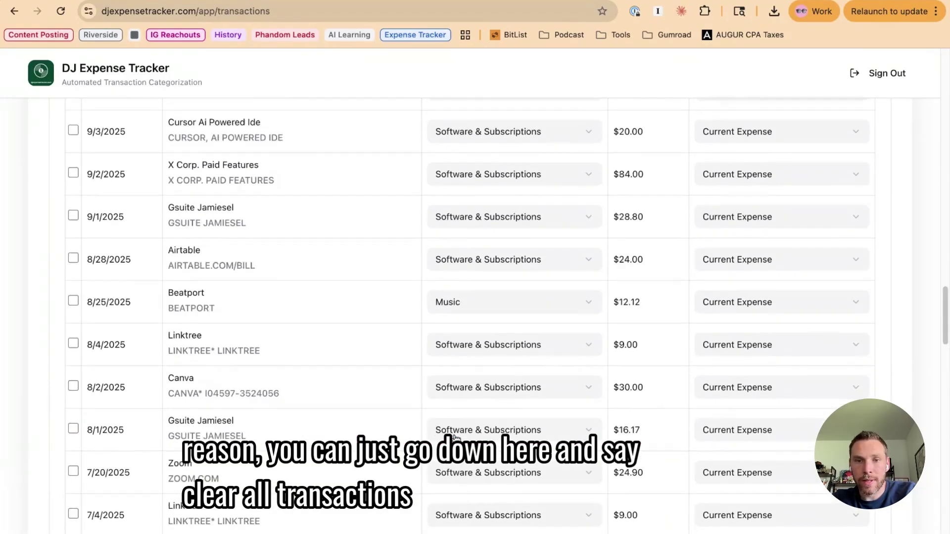